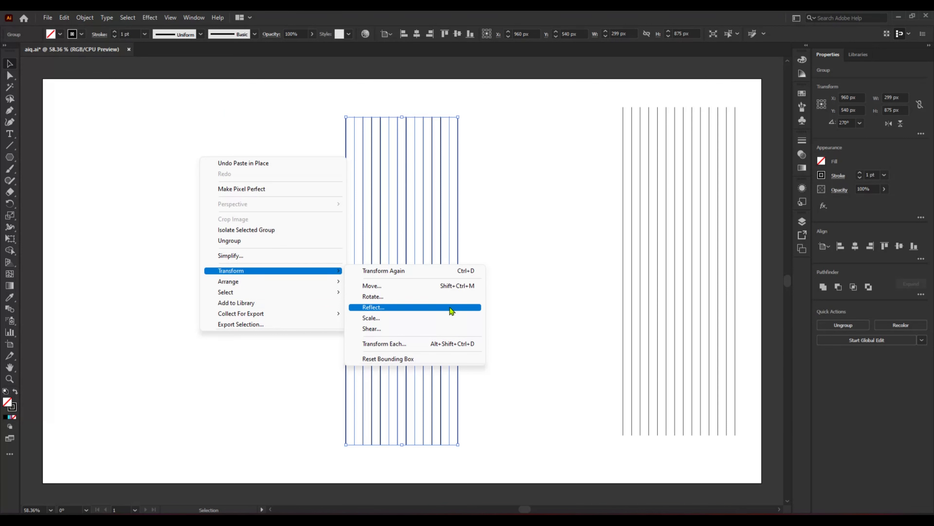
- Rotate the pasted line group 60° and create a mirrored copy of it across the vertical axis
left_click(446, 297)
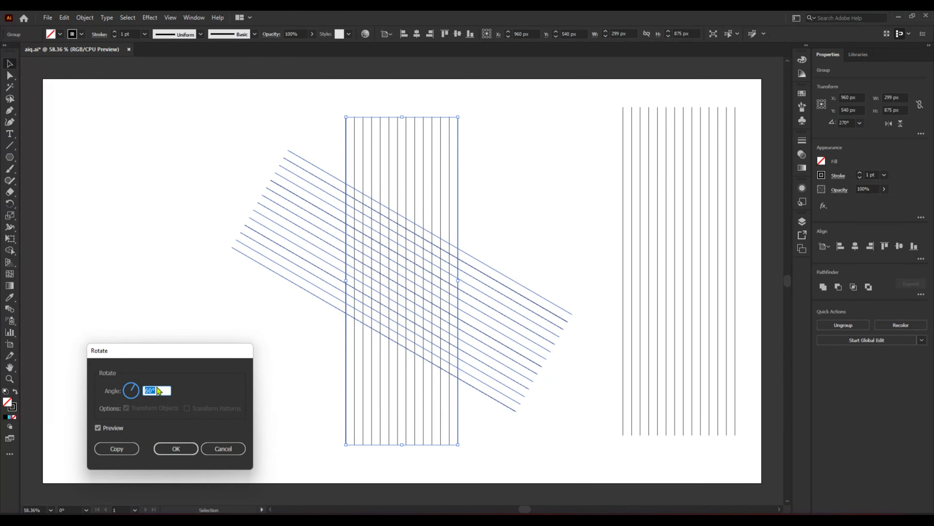
left_click(174, 448)
right_click(292, 191)
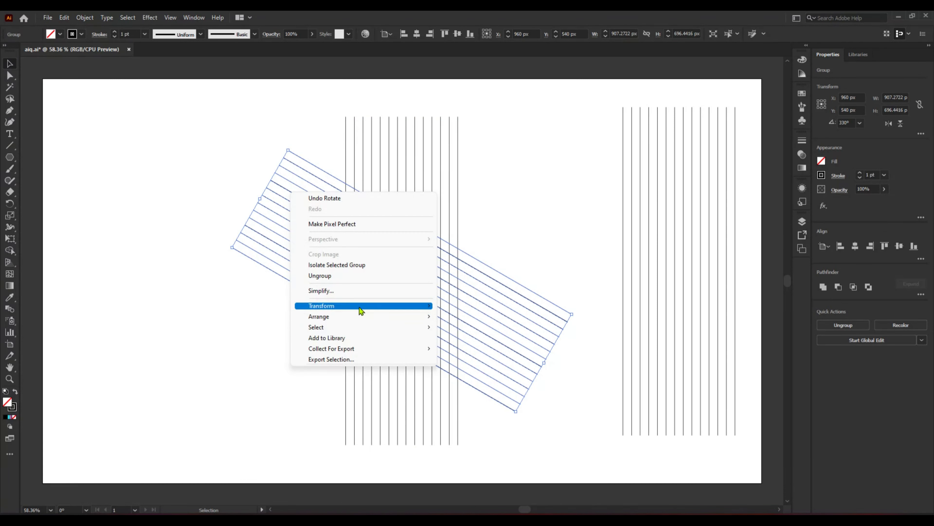
mouse_move(405, 305)
left_click(537, 342)
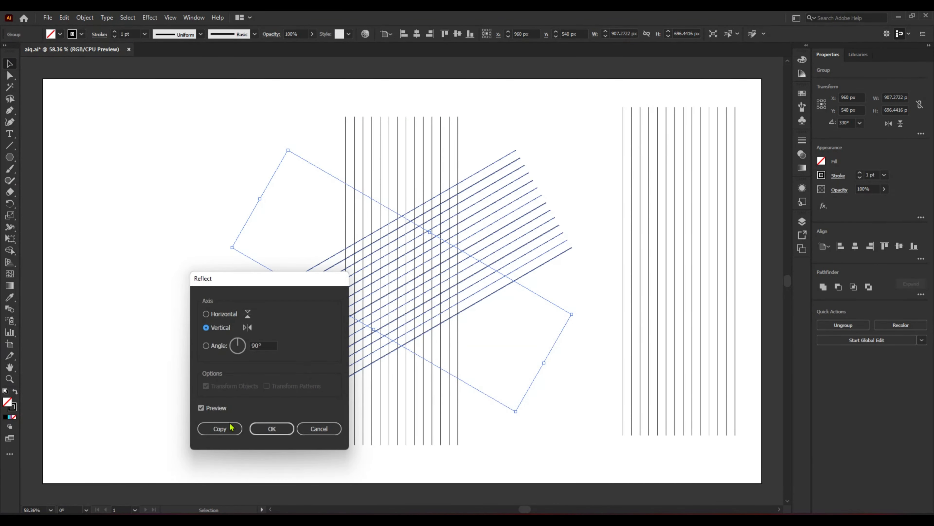
left_click(220, 428)
- Duplicate the central vertical line group in place and rotate the duplicate 90° so its lines run horizontally
left_click(398, 140)
left_click(66, 18)
left_click(64, 17)
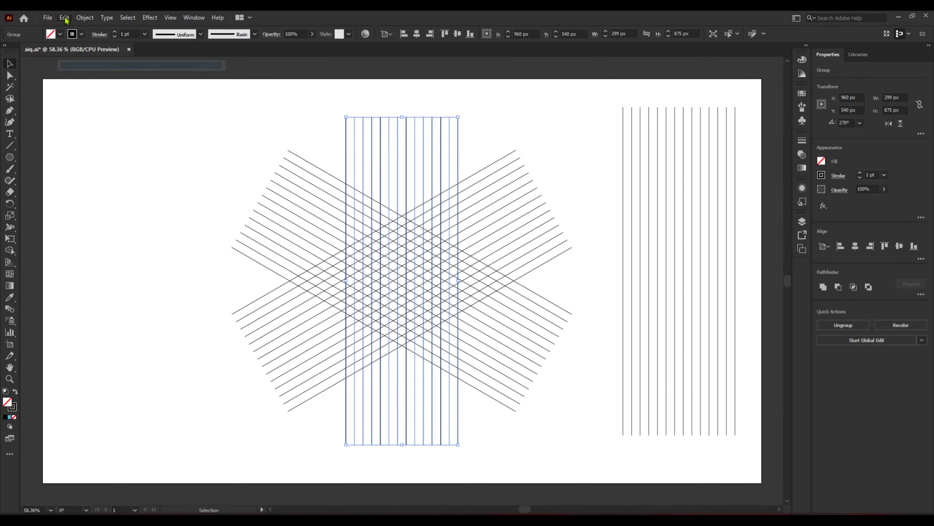
left_click(64, 17)
left_click(127, 107)
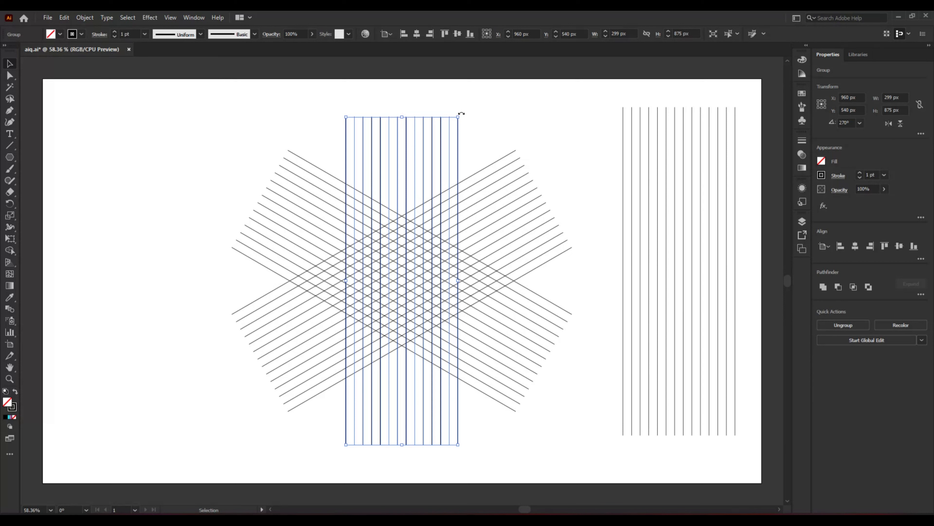
left_click_drag(461, 114, 580, 403)
left_click(581, 404)
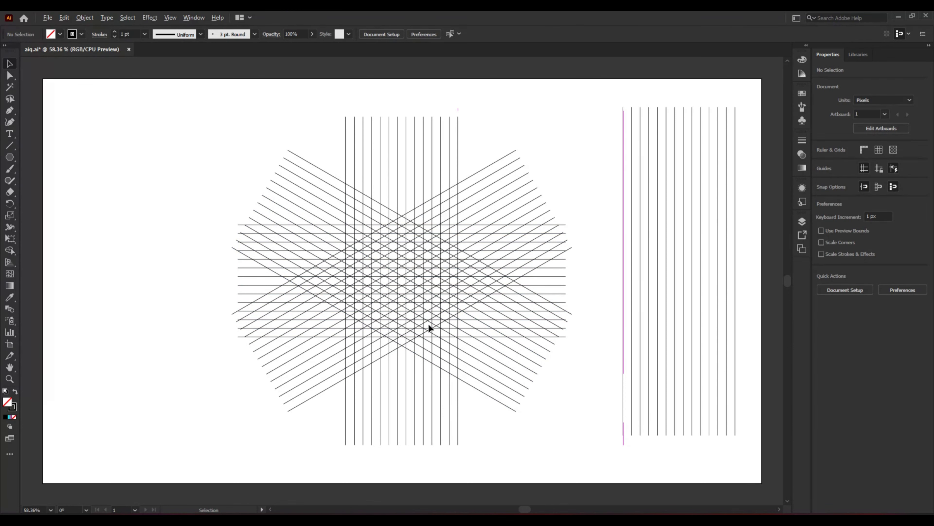
- Select the four crossing line groups, activate the Shape Builder tool and set the fill to black
scroll(437, 319, "up", 2)
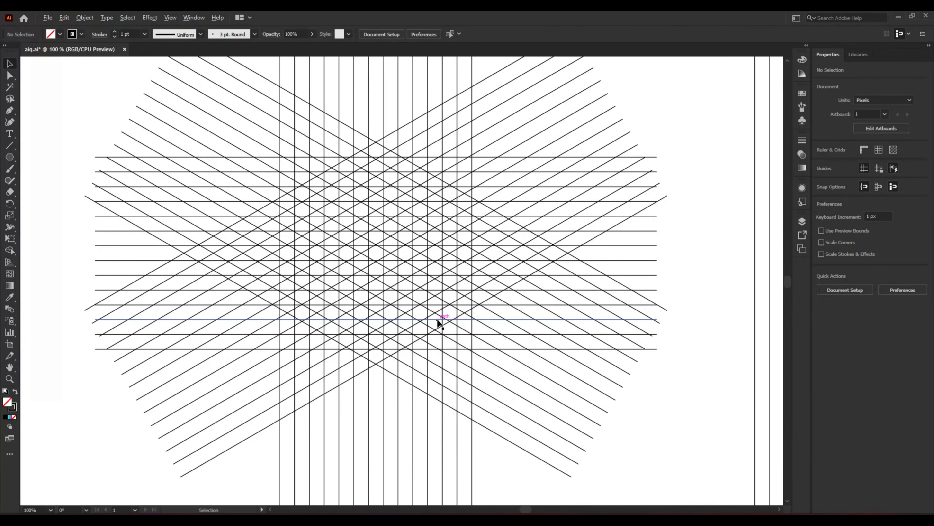
left_click_drag(57, 134, 603, 403)
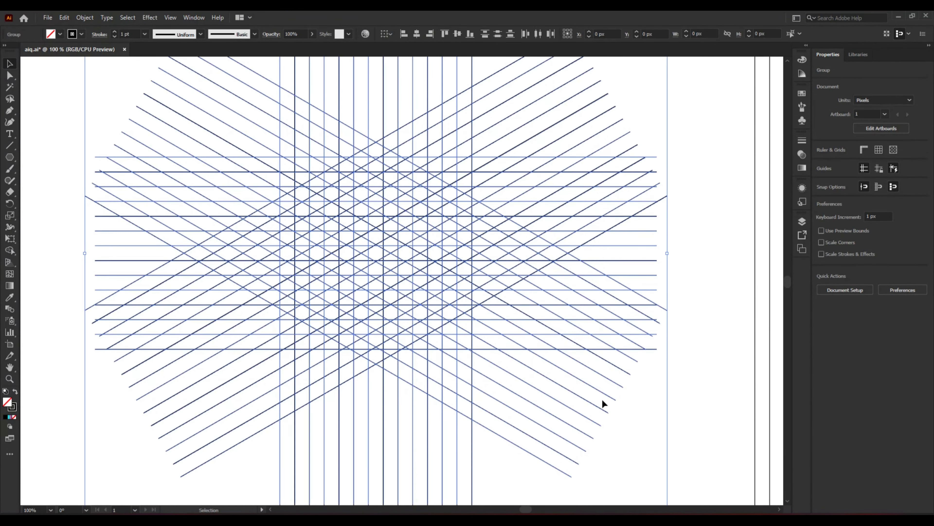
key("shift+m")
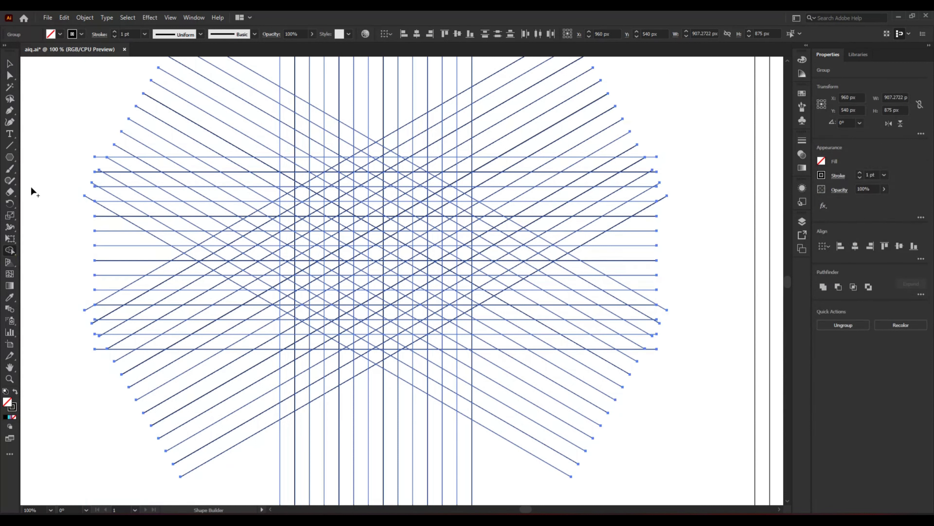
left_click(57, 33)
left_click(27, 52)
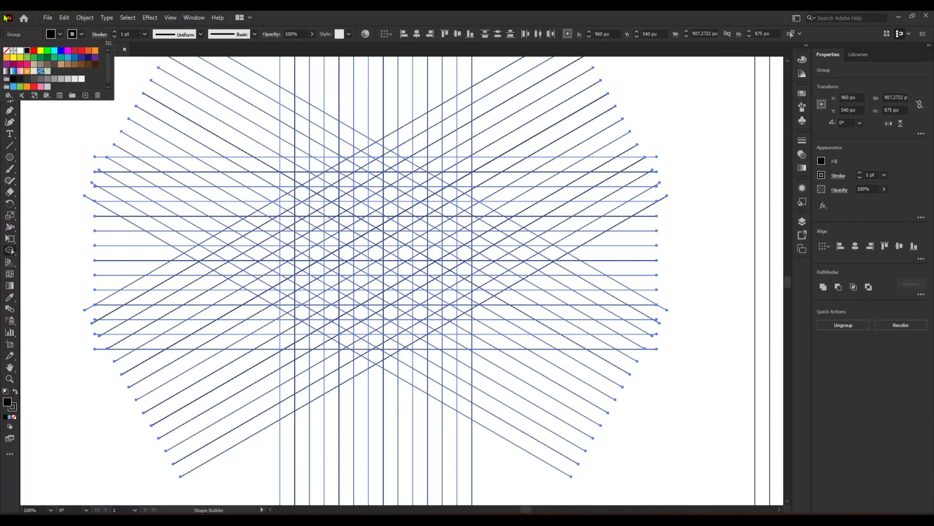
left_click(81, 336)
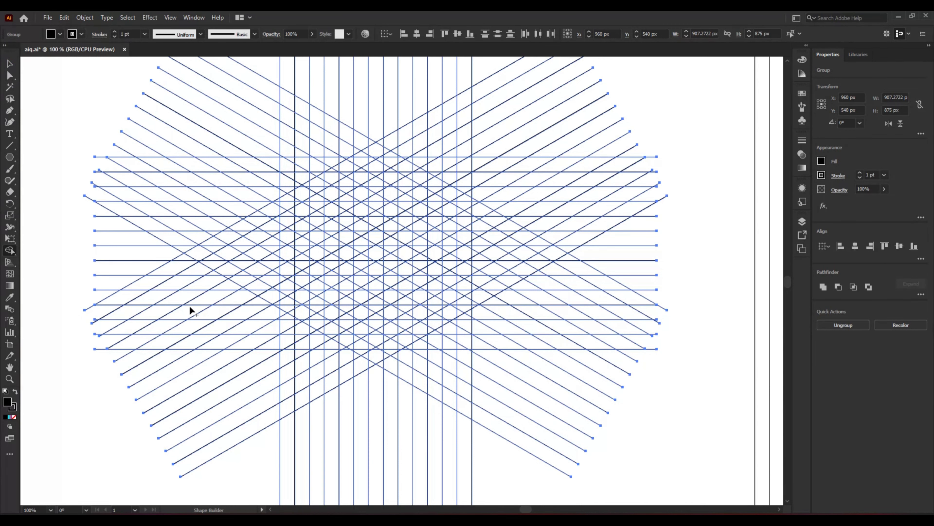
- Merge grid cells into two vertical black bars, one column apart, joined at their upper ends
scroll(340, 286, "up", 2)
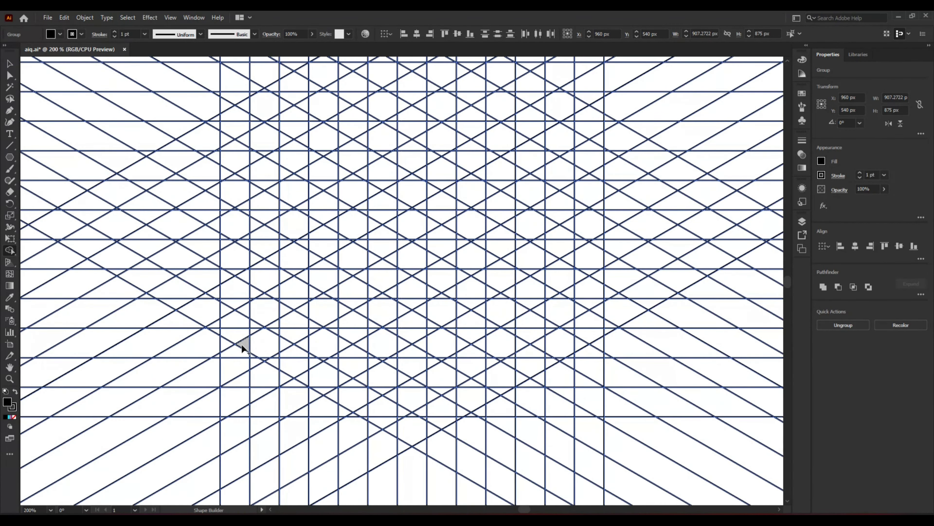
left_click_drag(242, 346, 244, 218)
mouse_move(238, 123)
left_mouse_down()
mouse_move(301, 81)
mouse_move(293, 123)
mouse_move(302, 374)
left_mouse_up()
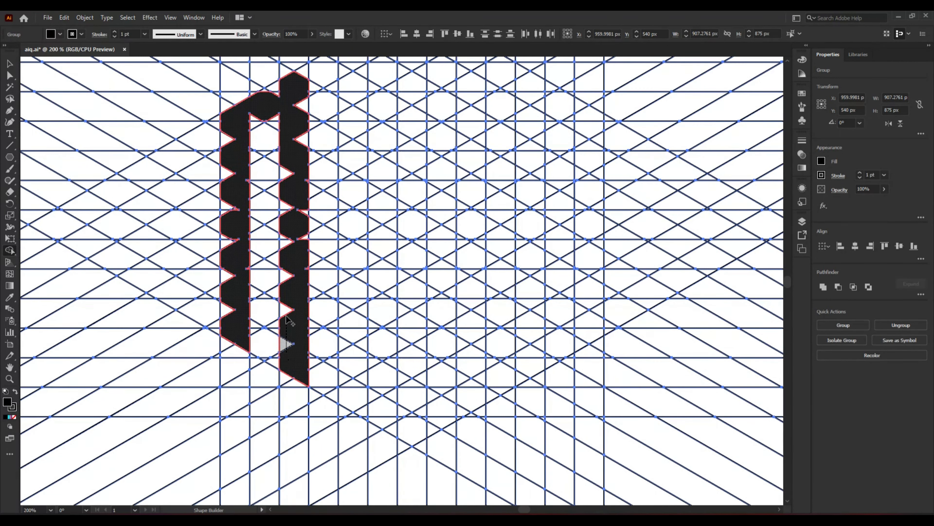
left_click_drag(289, 284, 288, 275)
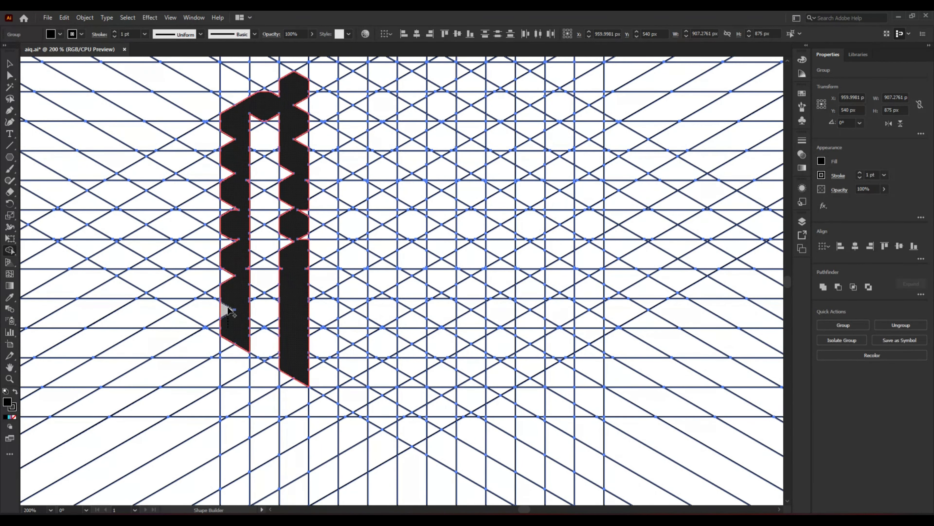
left_click_drag(235, 241, 240, 261)
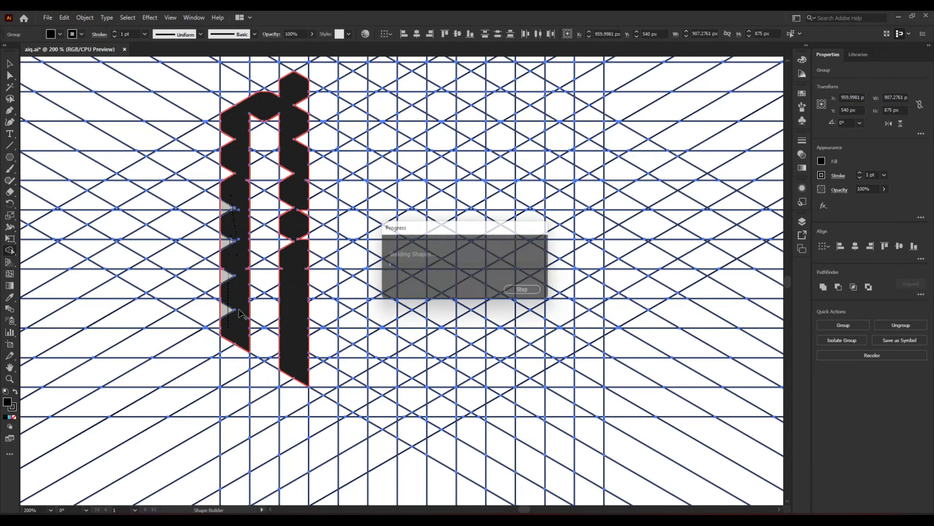
- Merge the leftover triangular gaps into the lower parts of the two bars to straighten their edges
scroll(239, 254, "up", 5)
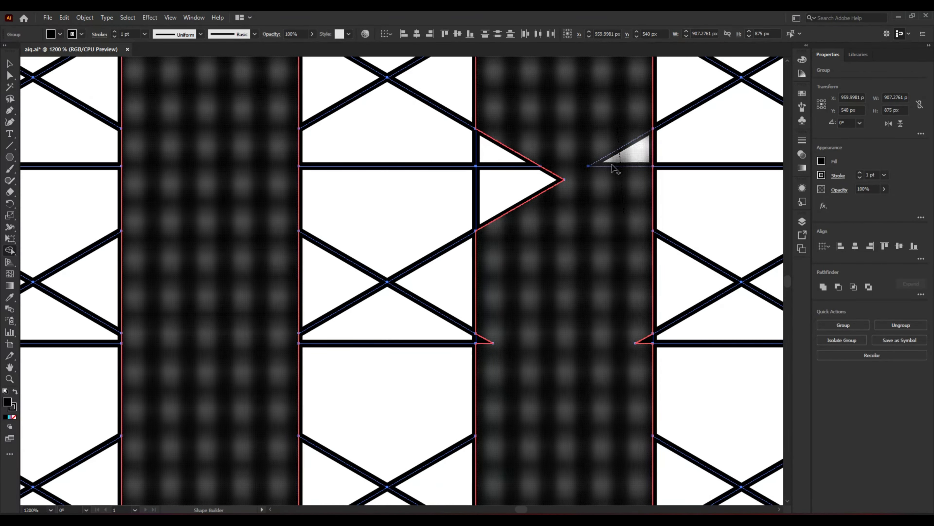
left_click_drag(614, 163, 643, 327)
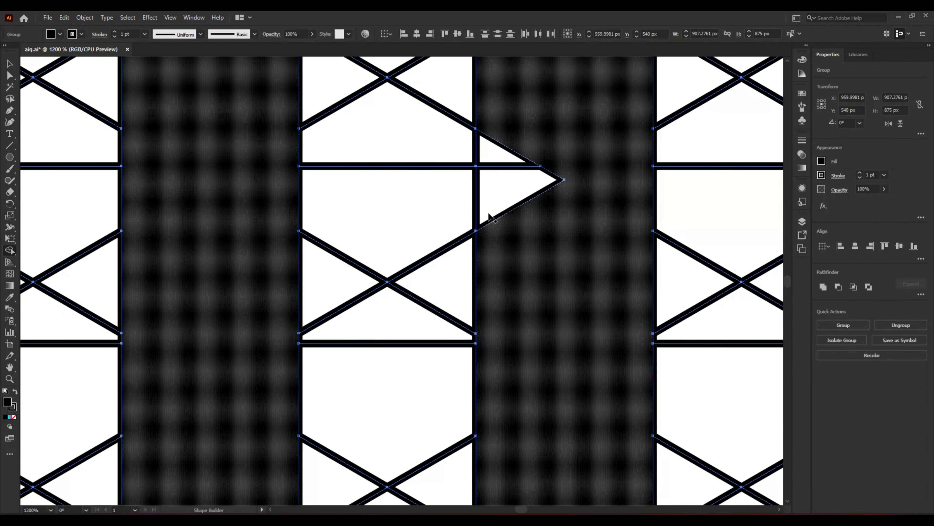
left_click_drag(485, 136, 507, 343)
scroll(507, 371, "down", 4)
scroll(516, 396, "down", 2)
scroll(516, 399, "down", 2)
scroll(531, 431, "down", 3)
scroll(541, 442, "down", 2)
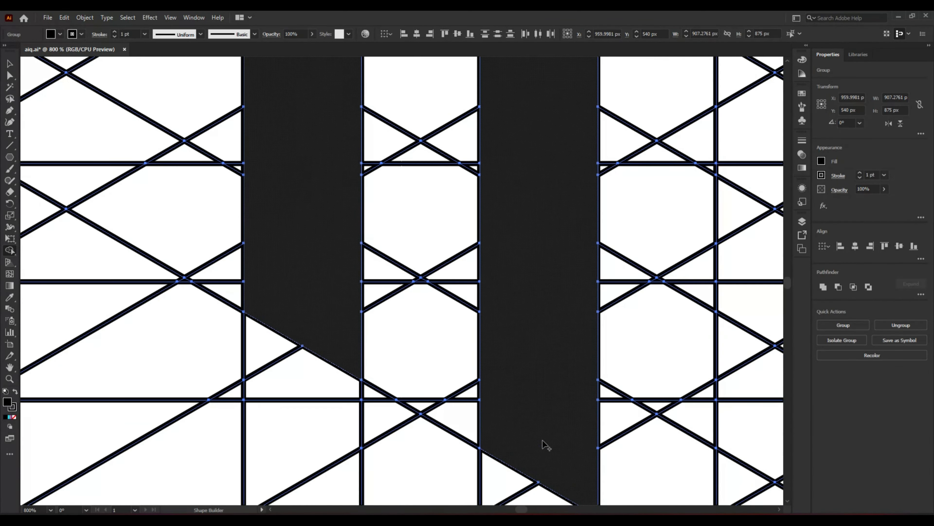
- Merge the notches and small slivers around mid-height into the two bars
scroll(563, 442, "up", 3)
left_click_drag(537, 300, 534, 190)
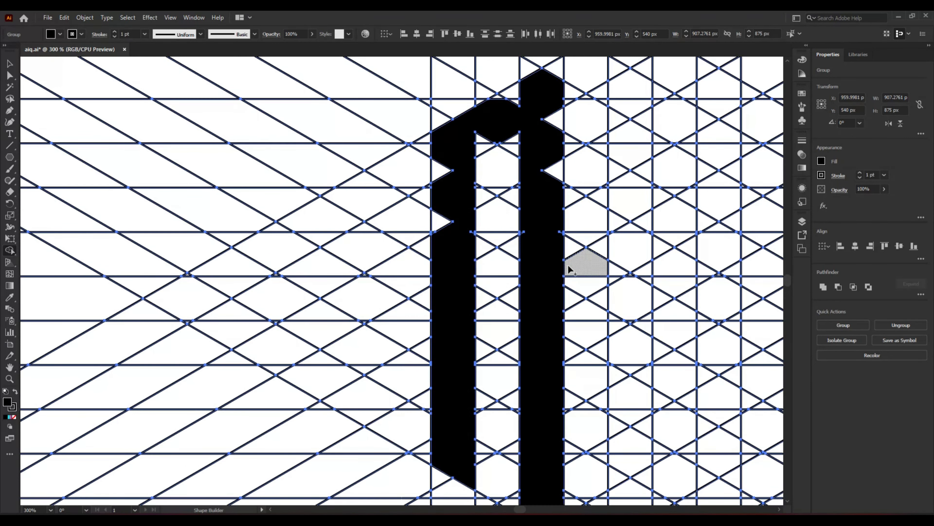
scroll(557, 280, "up", 3)
left_click_drag(557, 193, 558, 191)
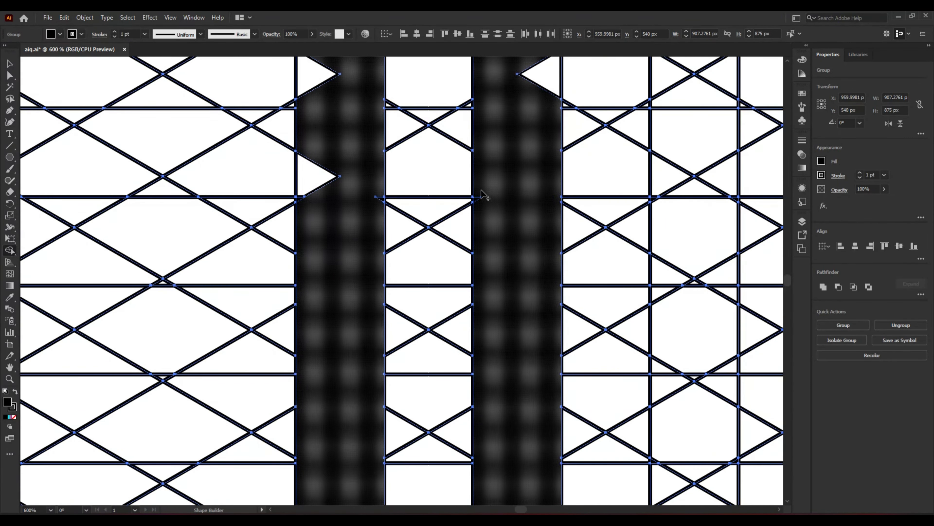
left_click_drag(482, 204, 481, 189)
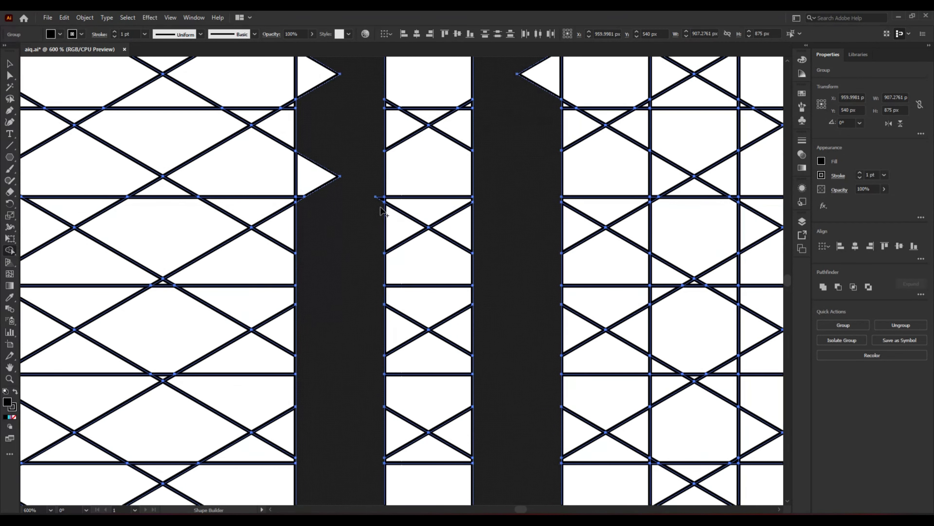
mouse_move(302, 202)
left_mouse_down()
mouse_move(315, 165)
mouse_move(354, 203)
left_mouse_up()
- Fill the upper notches of both bars and merge their connection into a slanted top ending in a pointed outer corner
scroll(490, 324, "up", 5)
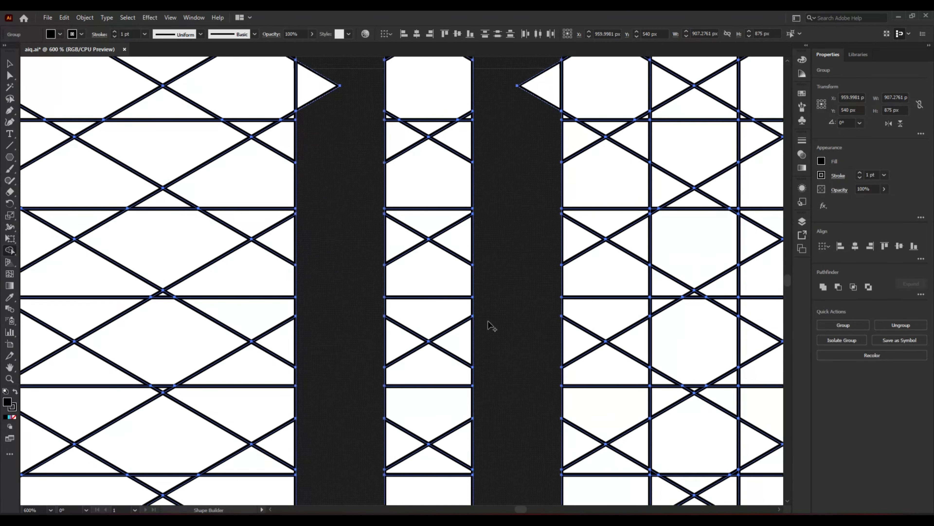
left_click_drag(553, 311, 552, 158)
left_click_drag(391, 203, 419, 194)
mouse_move(317, 257)
left_mouse_down()
mouse_move(315, 328)
mouse_move(366, 292)
left_mouse_up()
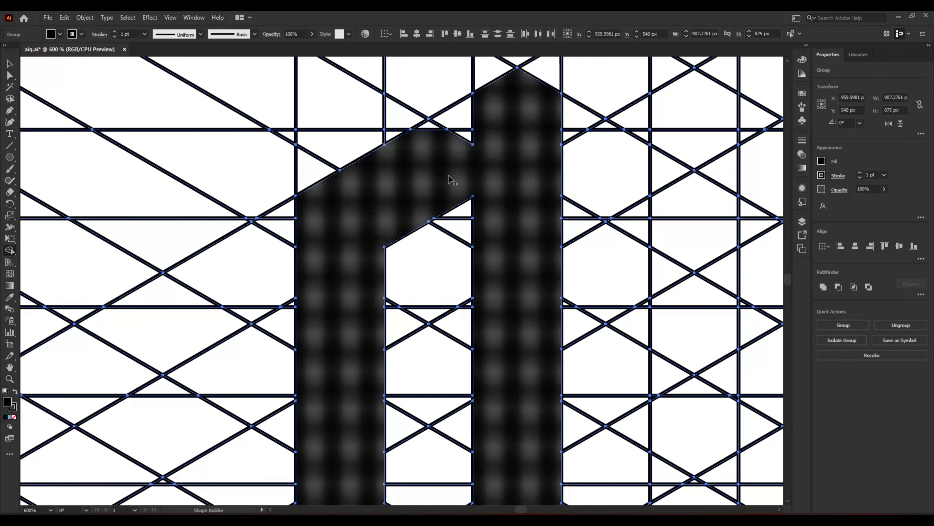
mouse_move(449, 176)
left_mouse_down()
mouse_move(445, 128)
mouse_move(456, 122)
mouse_move(473, 144)
left_mouse_up()
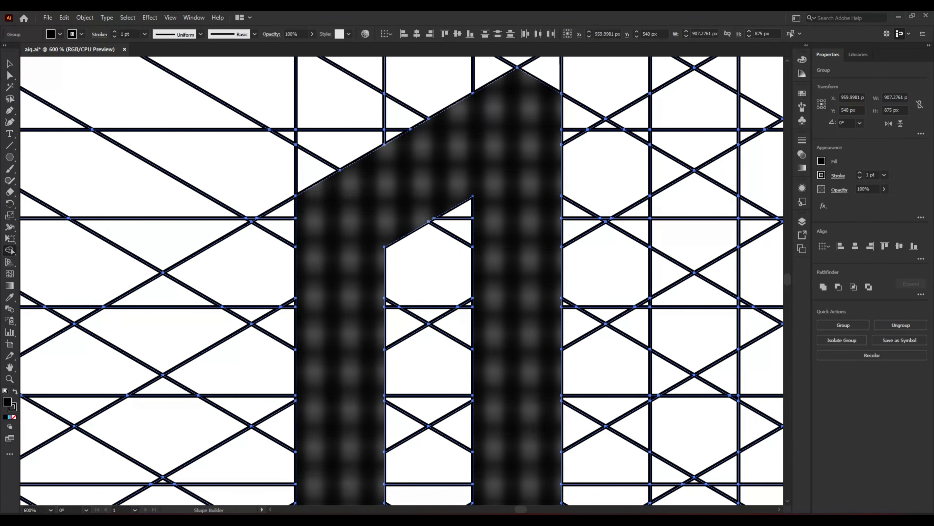
scroll(447, 179, "down", 1)
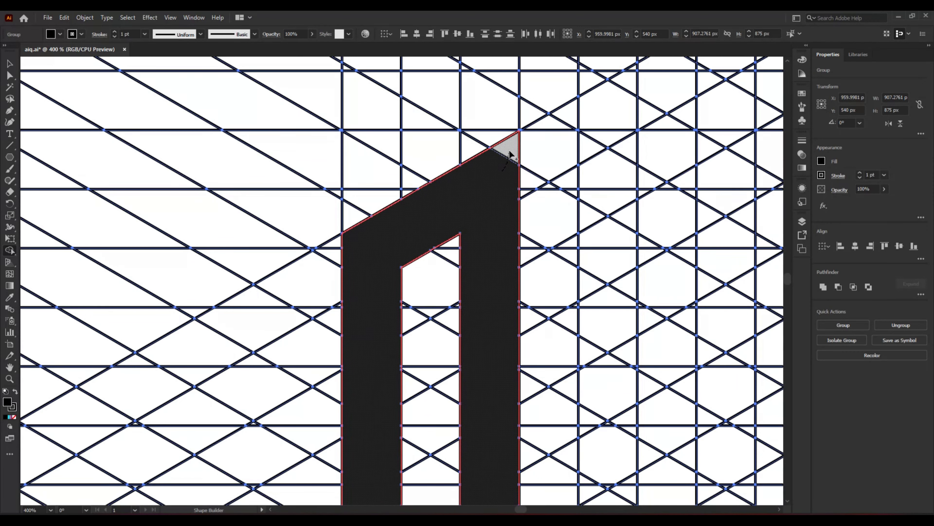
scroll(511, 353, "down", 2)
scroll(514, 356, "down", 1)
key("ctrl+1")
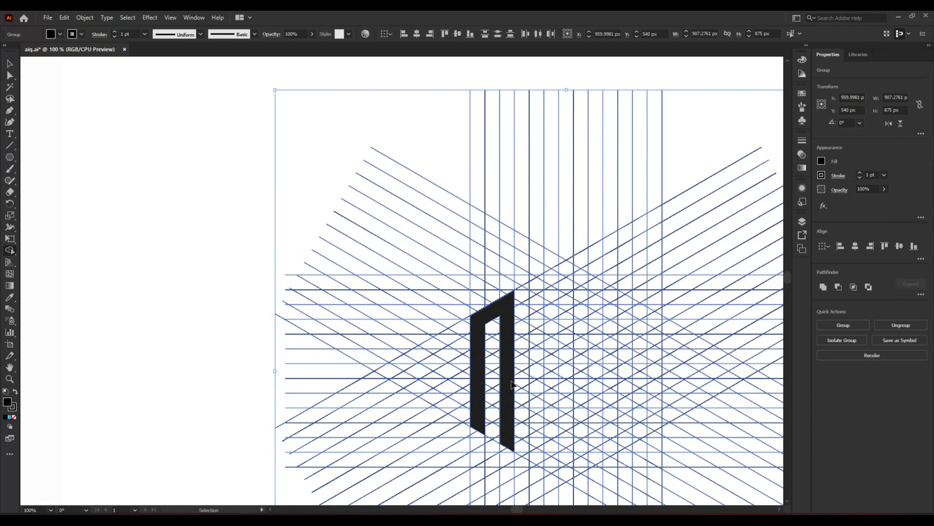
- Merge a third vertical bar with a slanted lower end, one column beyond the second bar, and even out its edges
scroll(500, 405, "right", 3)
scroll(405, 414, "down", 2)
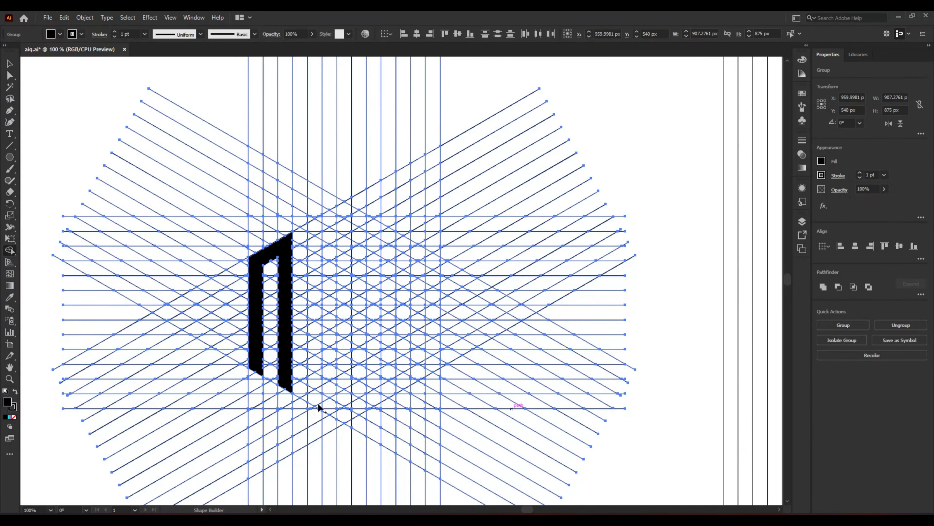
scroll(317, 403, "up", 2)
scroll(326, 416, "up", 3)
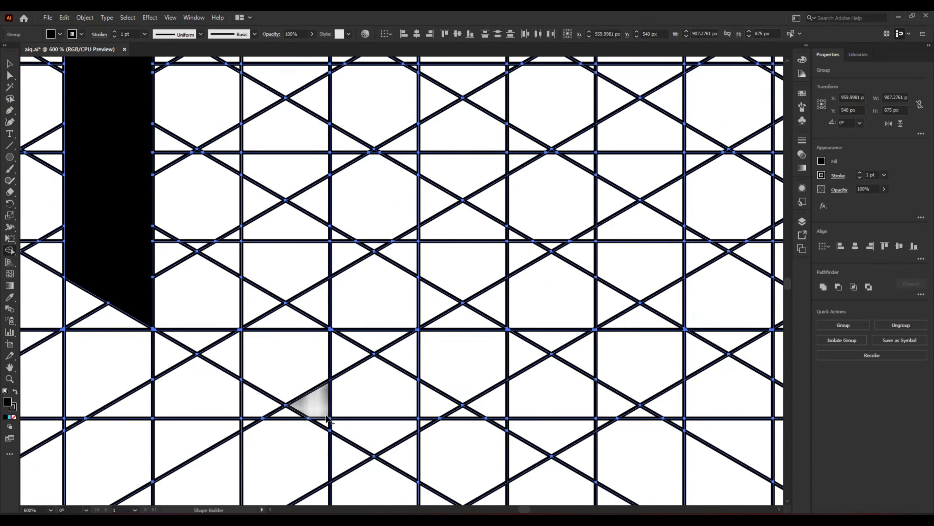
mouse_move(307, 379)
left_mouse_down()
mouse_move(289, 118)
mouse_move(265, 202)
mouse_move(265, 319)
mouse_move(287, 371)
left_mouse_up()
scroll(363, 383, "up", 1)
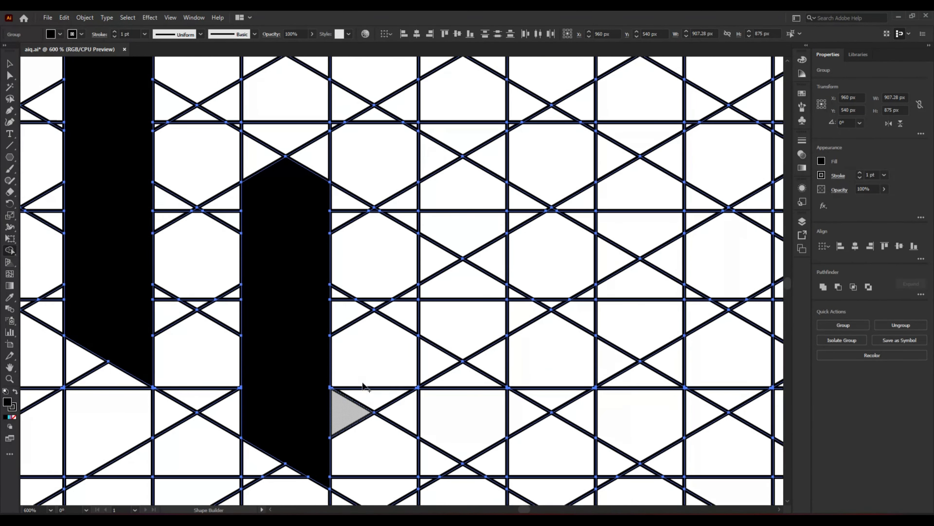
scroll(313, 262, "up", 1)
mouse_move(262, 246)
left_mouse_down()
mouse_move(283, 152)
mouse_move(311, 223)
mouse_move(300, 100)
mouse_move(300, 184)
mouse_move(277, 143)
mouse_move(325, 113)
mouse_move(325, 98)
mouse_move(278, 121)
mouse_move(248, 104)
mouse_move(261, 129)
left_mouse_up()
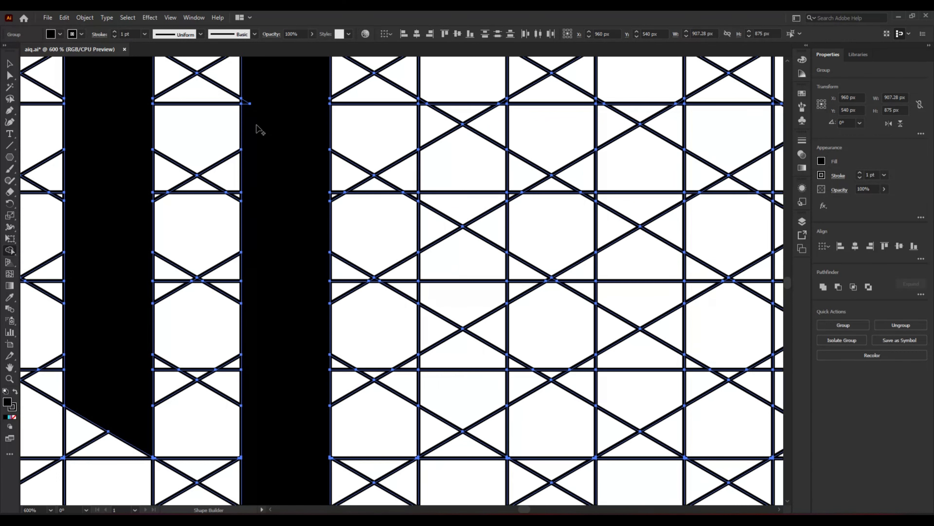
- Extend the third bar upward through its column and merge the remaining edge slivers into it
scroll(256, 267, "up", 3)
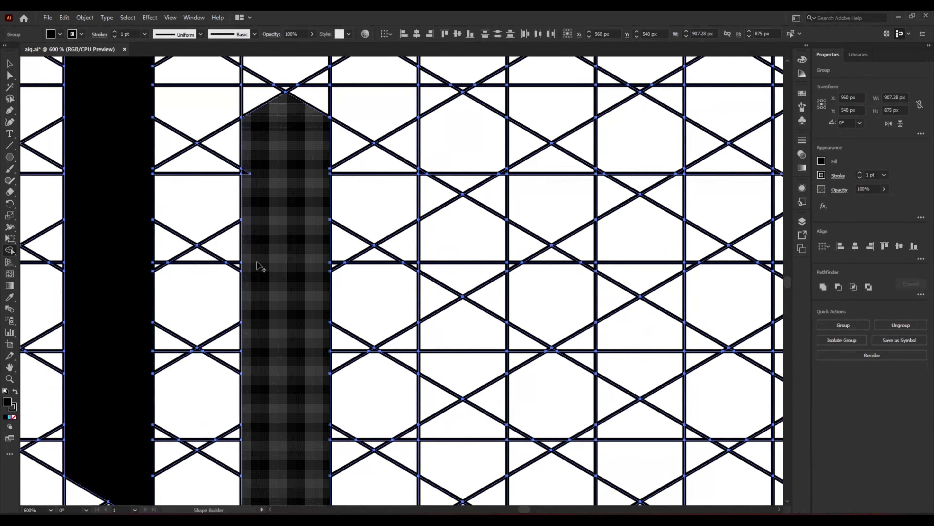
mouse_move(249, 267)
left_mouse_down()
mouse_move(256, 167)
mouse_move(275, 148)
mouse_move(308, 224)
mouse_move(302, 180)
left_mouse_up()
scroll(286, 269, "up", 3)
mouse_move(268, 293)
left_mouse_down()
mouse_move(262, 218)
mouse_move(303, 252)
mouse_move(314, 276)
mouse_move(283, 245)
mouse_move(284, 231)
mouse_move(309, 279)
left_mouse_up()
scroll(309, 282, "up", 3)
scroll(309, 282, "down", 2)
mouse_move(308, 342)
left_mouse_down()
mouse_move(305, 98)
mouse_move(286, 119)
mouse_move(280, 163)
mouse_move(290, 345)
left_mouse_up()
scroll(290, 345, "up", 1)
scroll(290, 346, "up", 5)
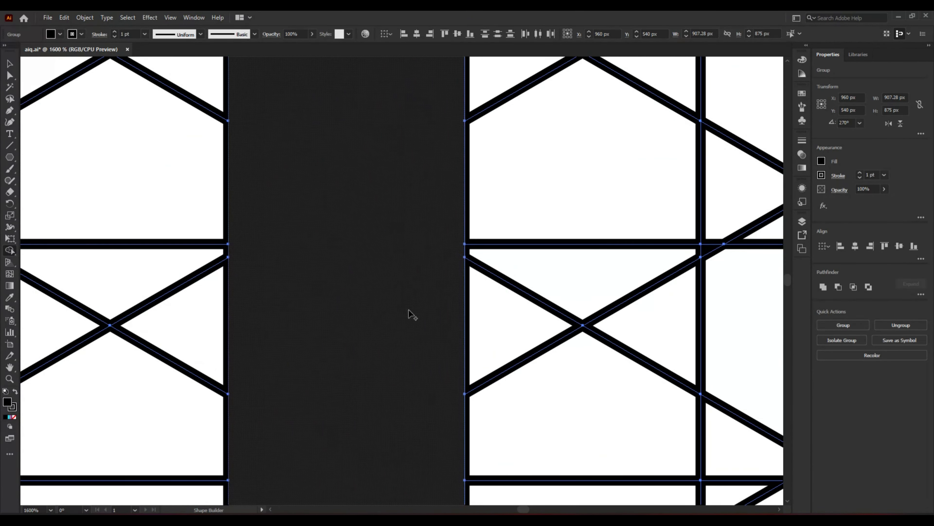
- Extend the third bar's top into a peak with a descending far arm, and merge a shorter central bar below the peak
scroll(408, 309, "down", 4)
scroll(402, 153, "up", 3)
left_click_drag(399, 151, 417, 117)
mouse_move(412, 172)
left_mouse_down()
mouse_move(472, 96)
mouse_move(429, 139)
mouse_move(501, 117)
mouse_move(499, 107)
mouse_move(476, 133)
mouse_move(502, 91)
mouse_move(527, 99)
mouse_move(553, 140)
left_mouse_up()
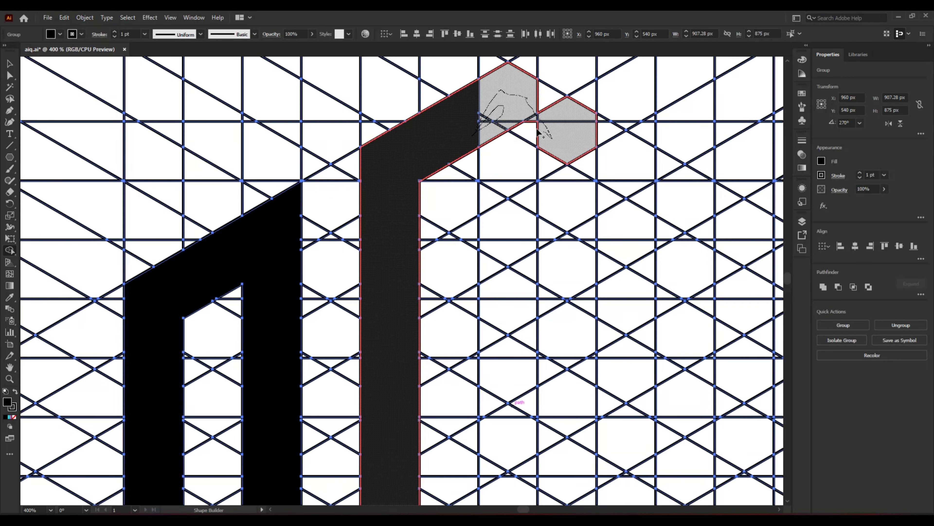
mouse_move(532, 102)
left_mouse_down()
mouse_move(605, 157)
mouse_move(588, 154)
mouse_move(601, 157)
mouse_move(602, 127)
left_mouse_up()
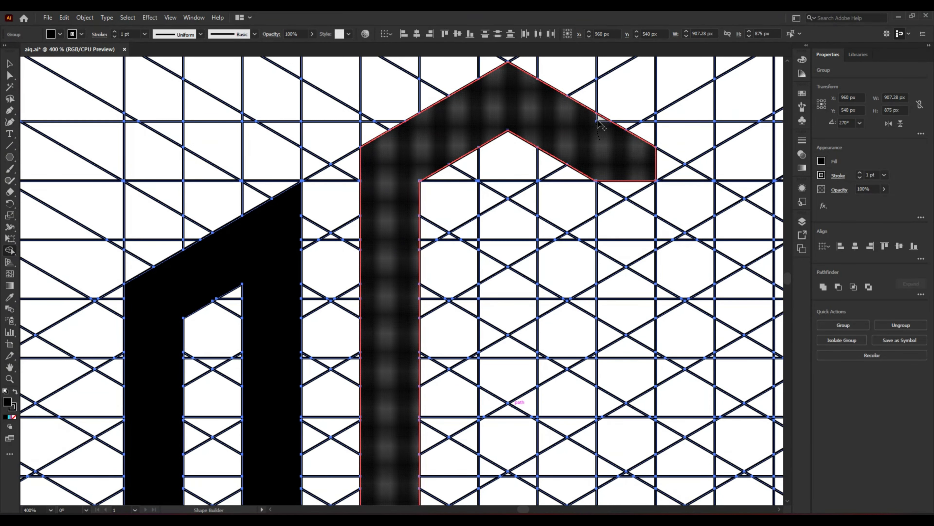
mouse_move(502, 216)
left_mouse_down()
mouse_move(504, 240)
mouse_move(516, 176)
mouse_move(532, 278)
mouse_move(521, 388)
mouse_move(504, 378)
mouse_move(492, 342)
left_mouse_up()
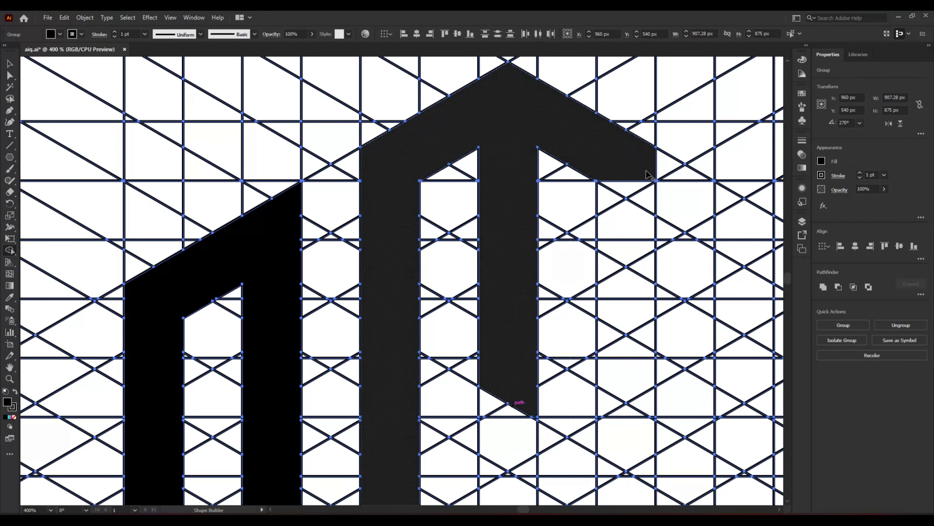
- Extend the peak's far arm downward as a vertical bar, lengthen the central bar, and merge the leftover slivers into both
mouse_move(645, 171)
left_mouse_down()
mouse_move(604, 281)
mouse_move(618, 177)
left_mouse_up()
scroll(622, 387, "down", 5)
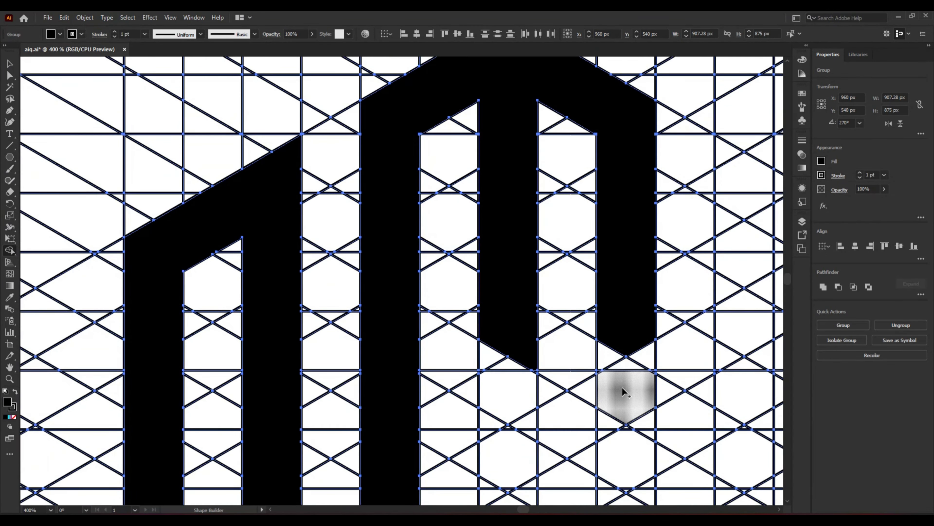
mouse_move(496, 302)
left_mouse_down()
mouse_move(520, 332)
mouse_move(533, 272)
mouse_move(521, 352)
mouse_move(487, 289)
left_mouse_up()
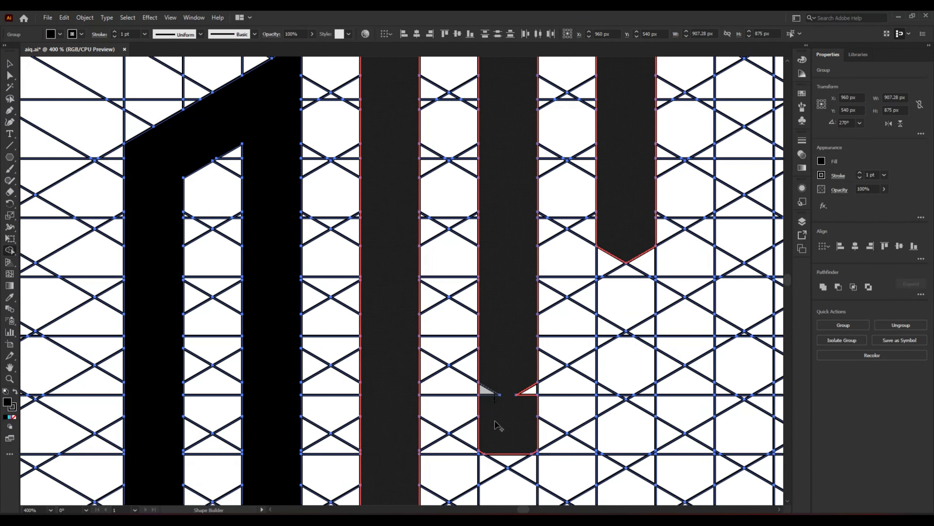
mouse_move(650, 197)
left_mouse_down()
mouse_move(650, 446)
mouse_move(641, 491)
mouse_move(614, 465)
mouse_move(605, 394)
mouse_move(606, 216)
left_mouse_up()
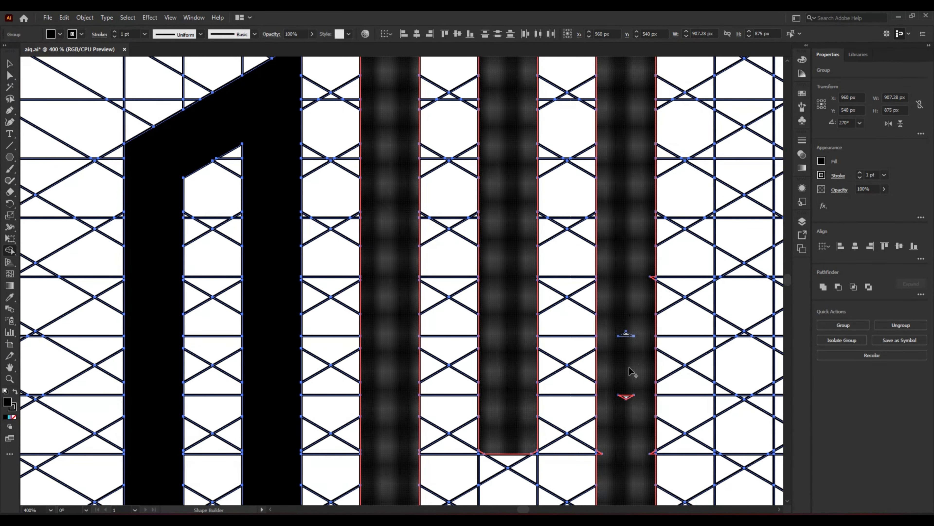
scroll(684, 283, "up", 3)
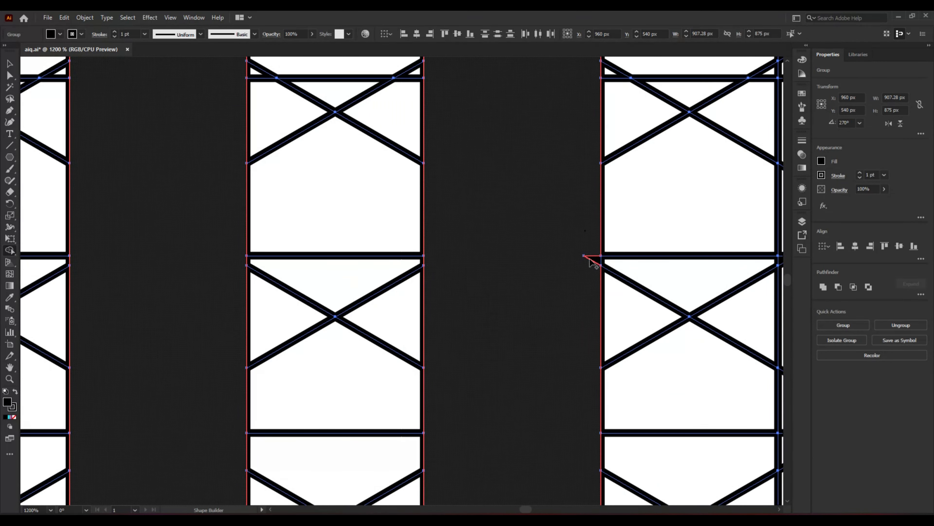
scroll(544, 400, "down", 3)
scroll(539, 405, "down", 3)
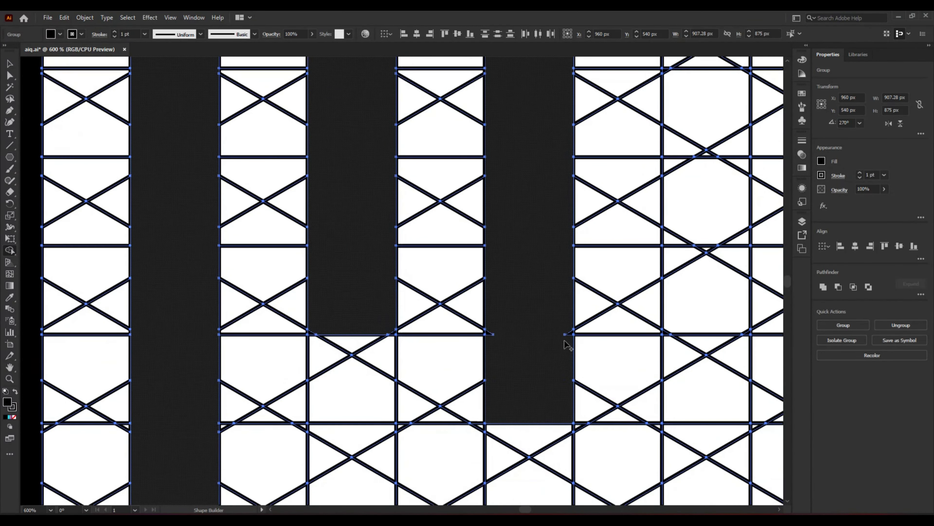
- Merge the next row of cells into the central bar so its end is level with the far bar
left_click_drag(327, 303, 335, 411)
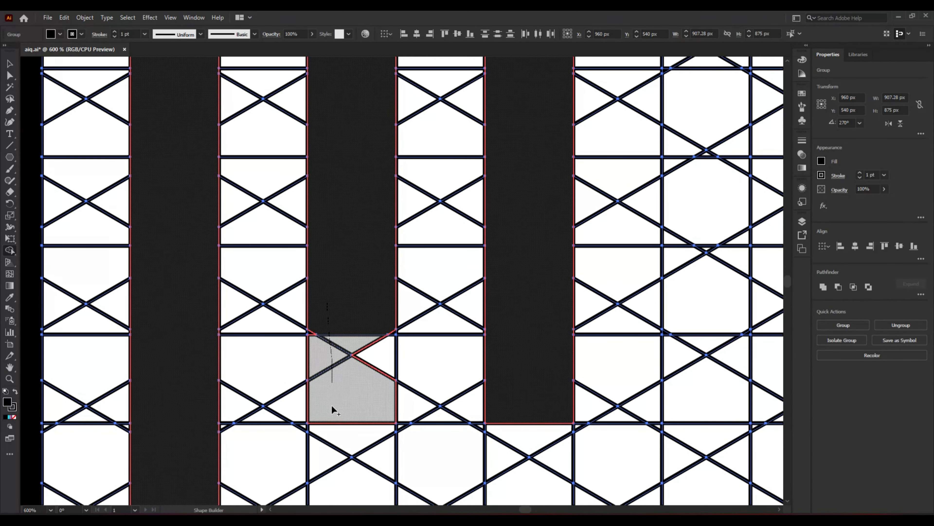
mouse_move(379, 353)
left_mouse_down()
mouse_move(396, 333)
mouse_move(324, 345)
mouse_move(317, 335)
left_mouse_up()
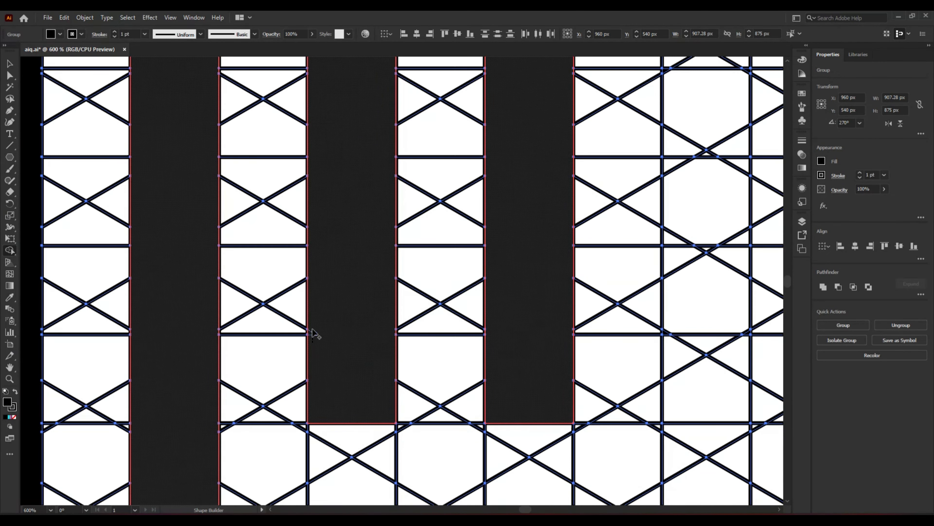
scroll(420, 427, "down", 2)
scroll(423, 426, "down", 2)
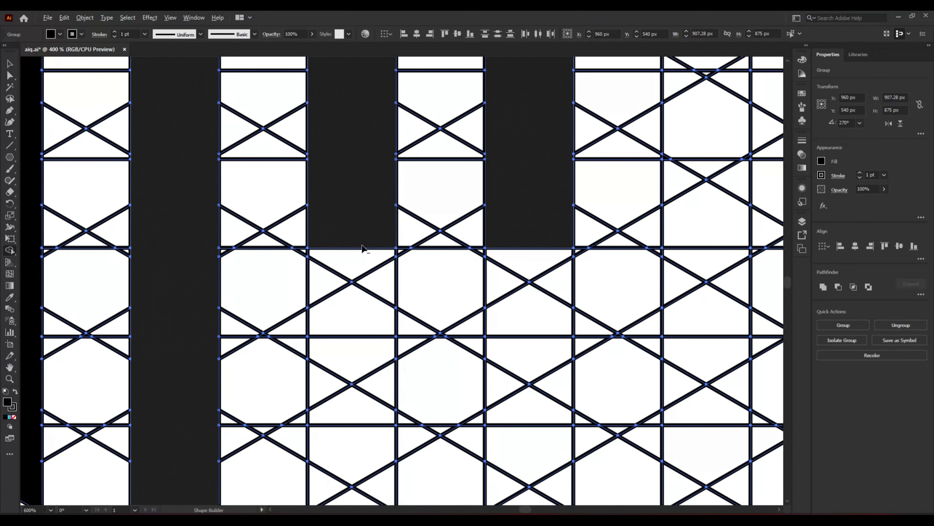
- Extend the central bar to a pointed lower end and the far bar to a slanted one, filling their edge notches
scroll(358, 247, "down", 2)
left_click_drag(355, 246, 356, 454)
left_click_drag(441, 237, 426, 427)
left_click_drag(462, 382, 462, 229)
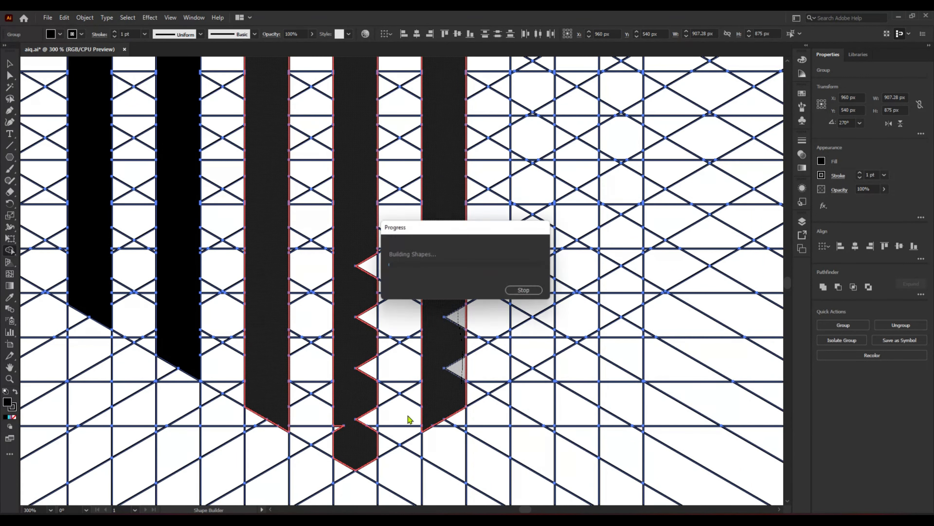
mouse_move(374, 437)
left_mouse_down()
mouse_move(379, 418)
mouse_move(362, 423)
mouse_move(374, 242)
left_mouse_up()
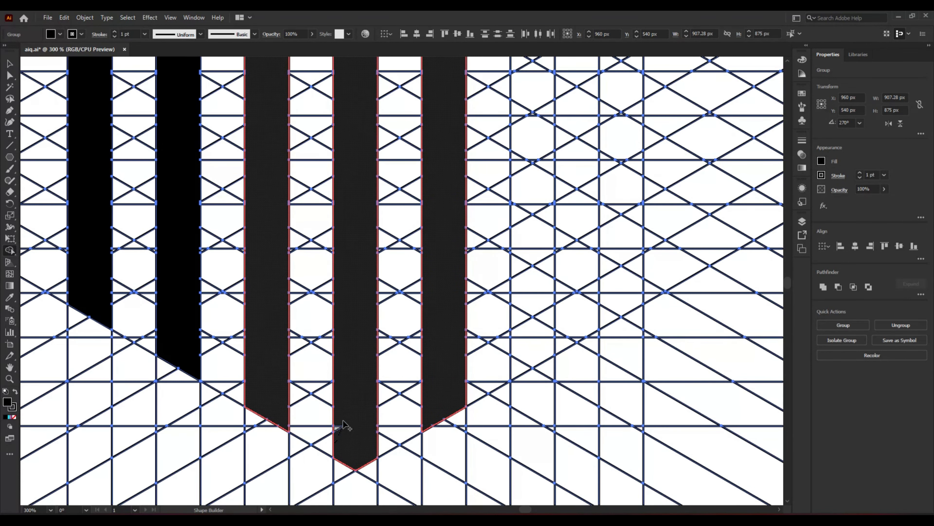
- Merge a horizontal crossbar between the first two bars at mid-height to form the letter A
scroll(478, 408, "up", 5)
scroll(479, 406, "up", 6)
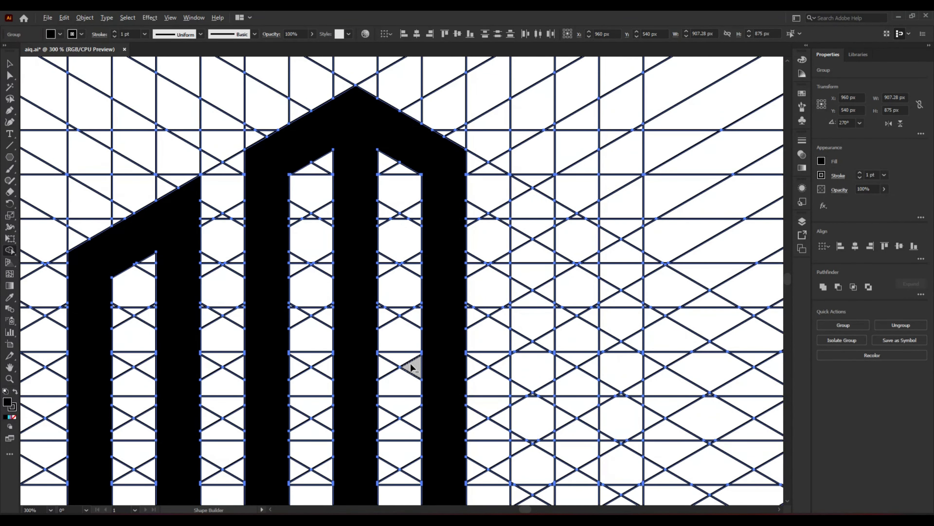
scroll(411, 364, "down", 2)
scroll(464, 385, "down", 1)
scroll(465, 385, "down", 2)
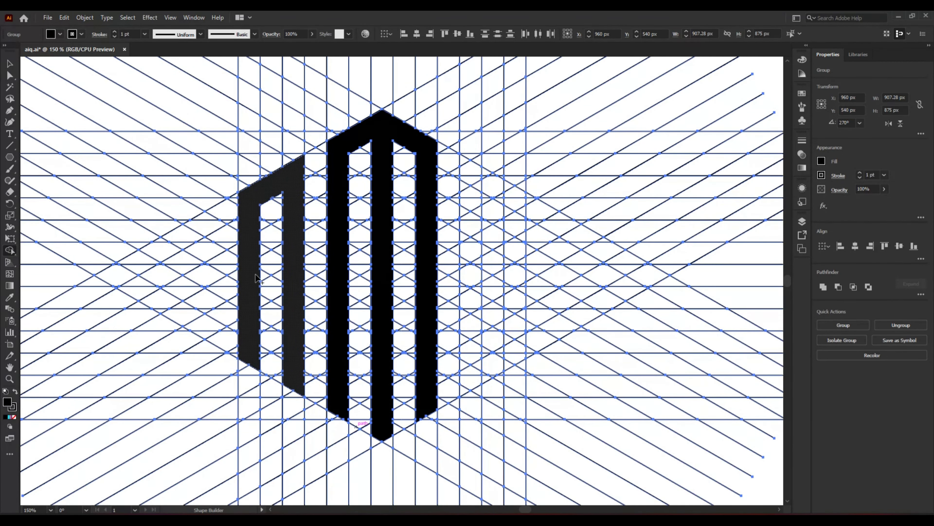
left_click_drag(253, 275, 274, 275)
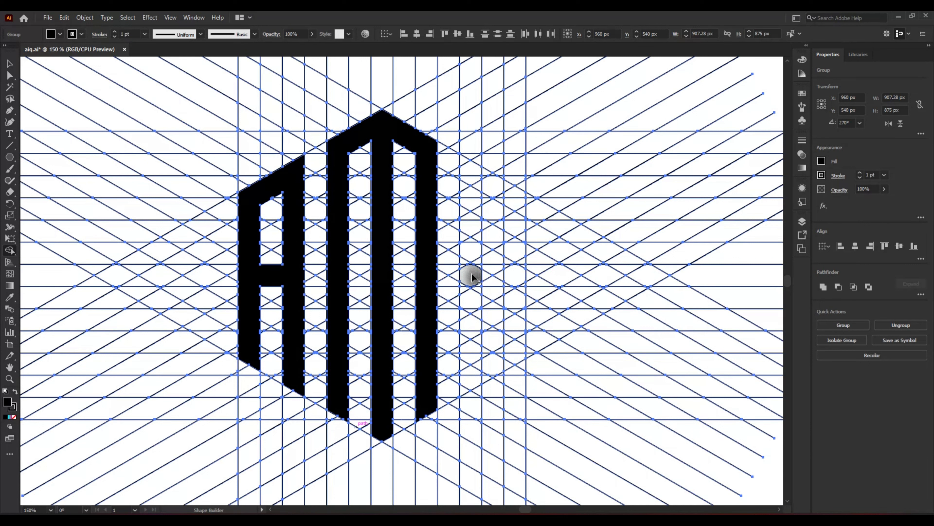
mouse_move(472, 276)
left_mouse_down()
mouse_move(502, 276)
mouse_move(484, 274)
mouse_move(496, 267)
mouse_move(472, 272)
mouse_move(481, 180)
left_mouse_up()
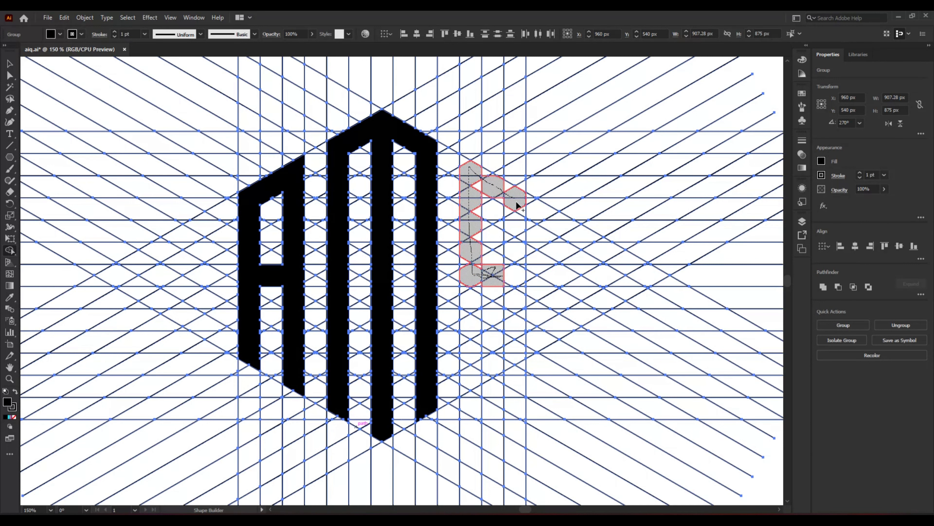
left_click_drag(517, 250, 517, 251)
key("ctrl+z")
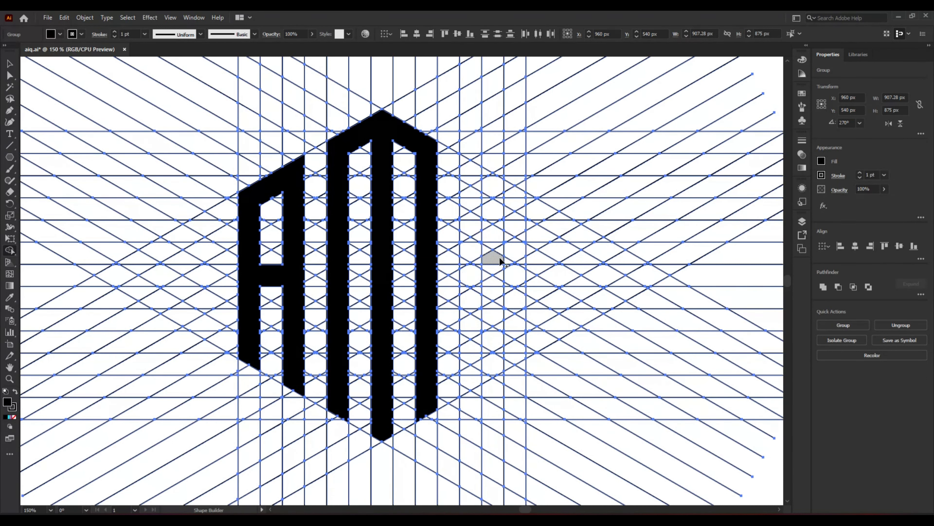
- Merge cells beyond the M into a rough letter S with a slanted top, middle bar and curved lower half
mouse_move(465, 278)
left_mouse_down()
mouse_move(506, 277)
mouse_move(468, 174)
mouse_move(499, 193)
left_mouse_up()
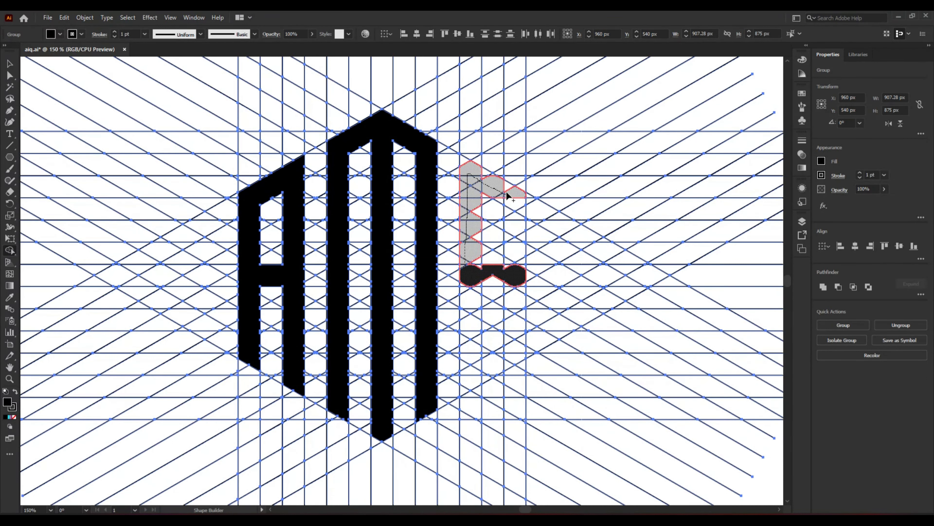
left_click_drag(466, 167, 476, 217)
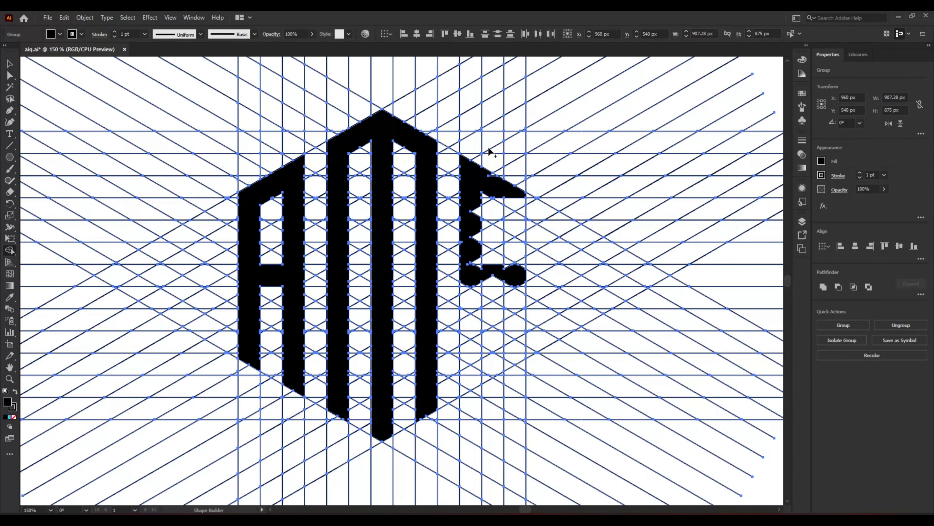
mouse_move(476, 271)
left_mouse_down()
mouse_move(515, 331)
mouse_move(516, 355)
mouse_move(463, 390)
mouse_move(467, 316)
left_mouse_up()
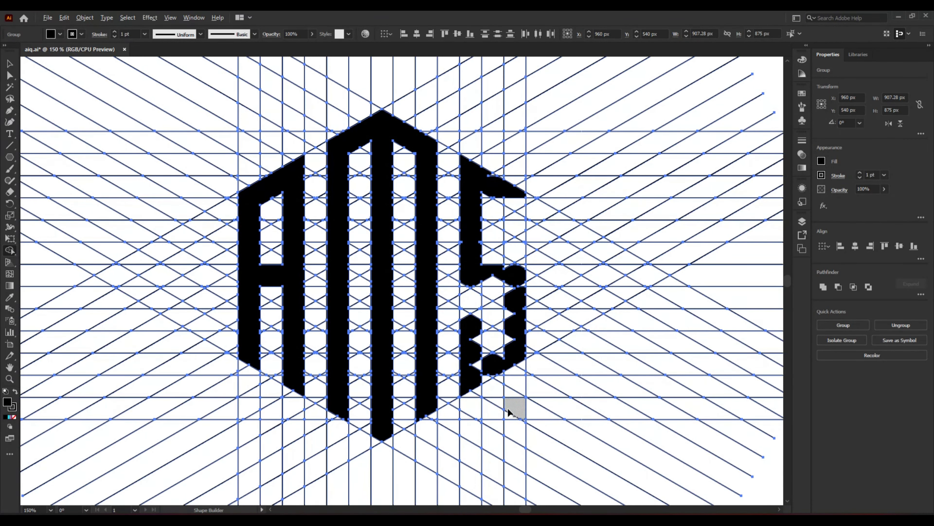
- Fill the gaps along the S's lower arm to form a solid slanted base joining its two lower uprights
scroll(509, 409, "up", 6)
scroll(400, 322, "down", 2)
mouse_move(346, 254)
left_mouse_down()
mouse_move(417, 240)
mouse_move(415, 258)
left_mouse_up()
key("ctrl+z")
left_click_drag(340, 238, 394, 233)
left_click_drag(310, 174, 336, 203)
left_click_drag(420, 161, 424, 172)
scroll(399, 150, "up", 6)
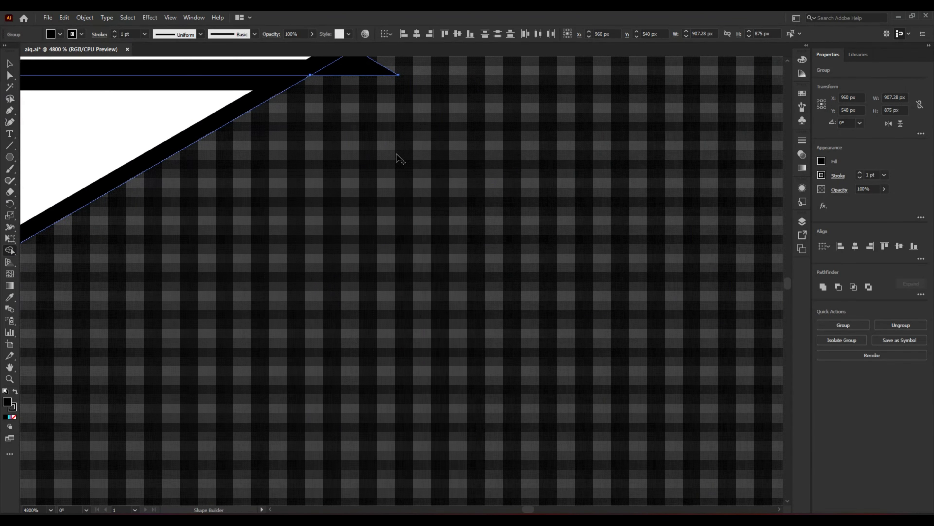
scroll(398, 156, "up", 5)
left_click_drag(360, 408, 361, 408)
scroll(362, 417, "down", 4)
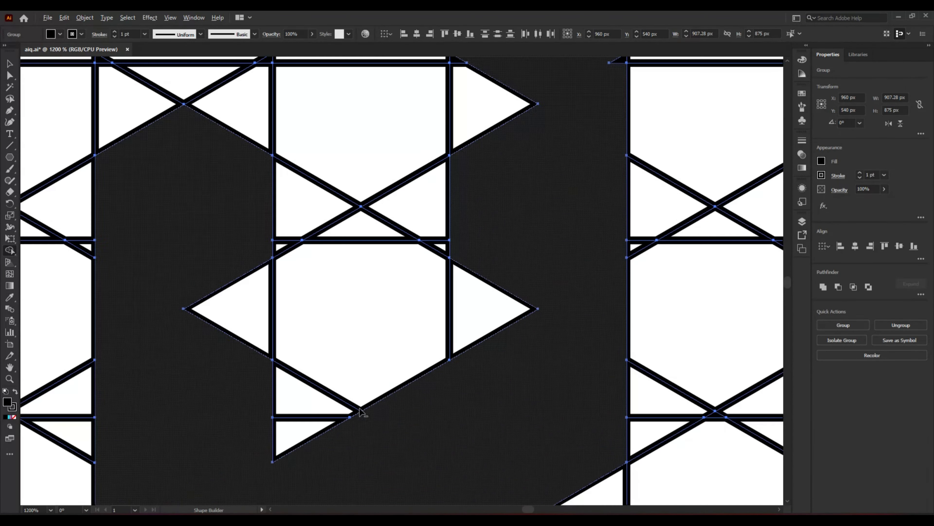
- Fill the triangular notches along the inner edges of the S's two lower uprights
left_click_drag(492, 398, 492, 283)
mouse_move(498, 216)
left_mouse_down()
mouse_move(489, 122)
mouse_move(486, 171)
left_mouse_up()
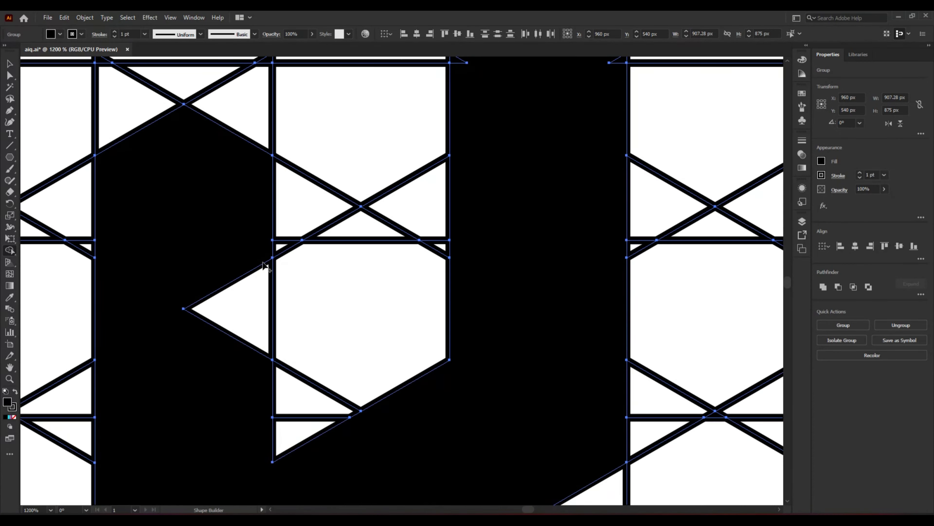
left_click_drag(228, 309, 246, 396)
scroll(190, 309, "down", 4)
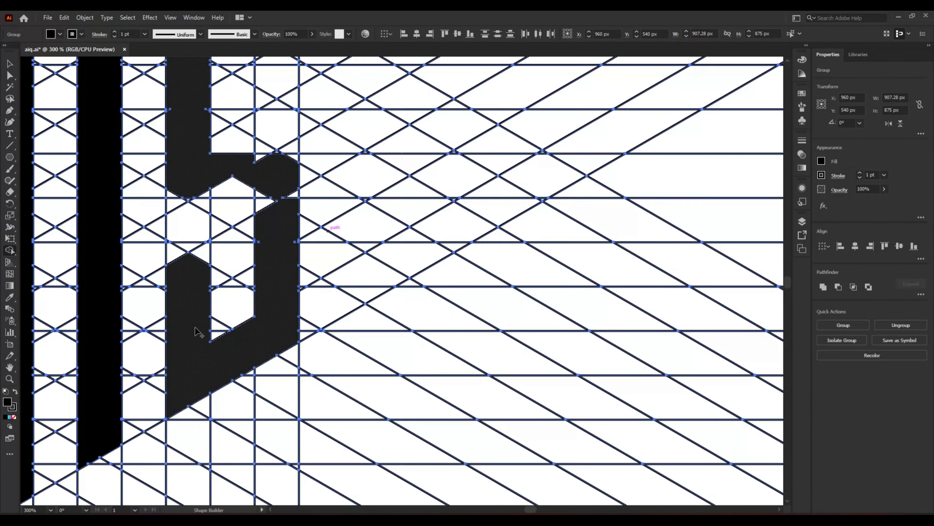
- Square off the S's short lower upright, join the long one to the middle bar, and fill the bar's underside
left_click_drag(179, 254, 279, 244)
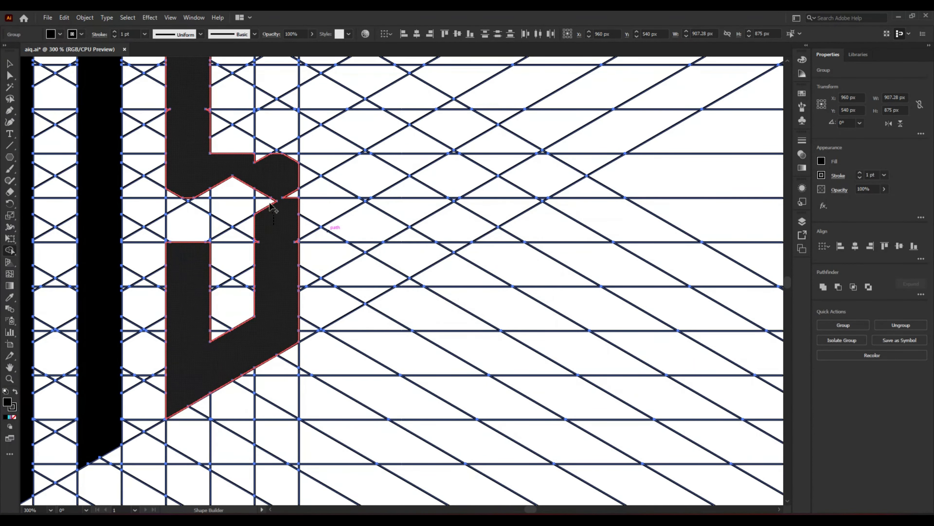
mouse_move(271, 204)
left_mouse_down()
mouse_move(265, 239)
mouse_move(271, 225)
left_mouse_up()
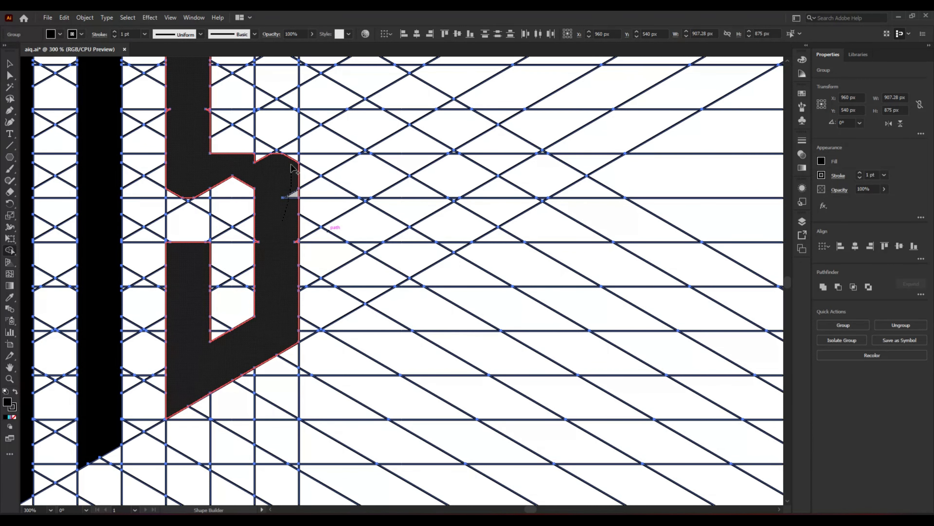
left_click_drag(272, 170, 270, 173)
left_click_drag(199, 191, 261, 193)
- Merge the remaining slivers on the S's long lower upright and fill the notch atop the middle bar
scroll(260, 194, "up", 3)
left_click_drag(257, 326, 250, 319)
left_click_drag(350, 326, 358, 320)
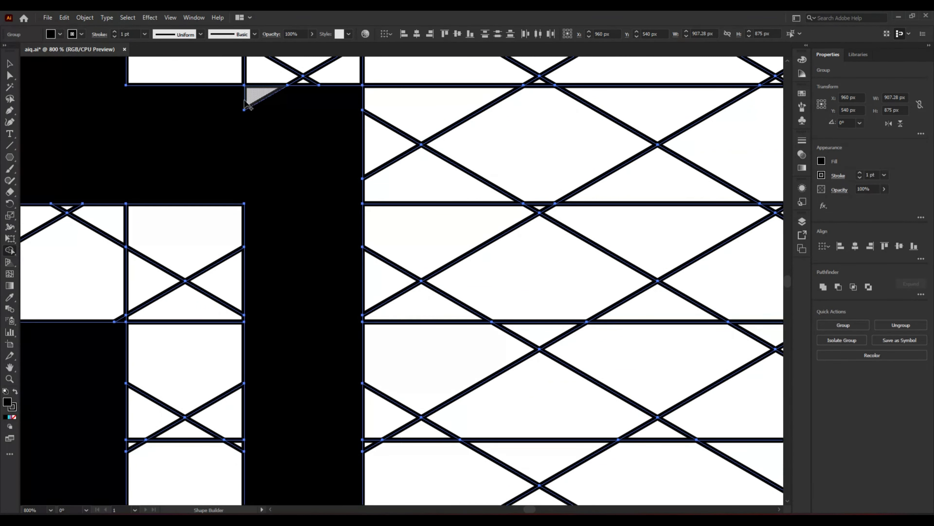
left_click_drag(247, 101, 267, 143)
- Merge the leftover slivers into the S's upper upright and the slanted top arm
scroll(297, 220, "down", 2)
scroll(311, 318, "up", 8)
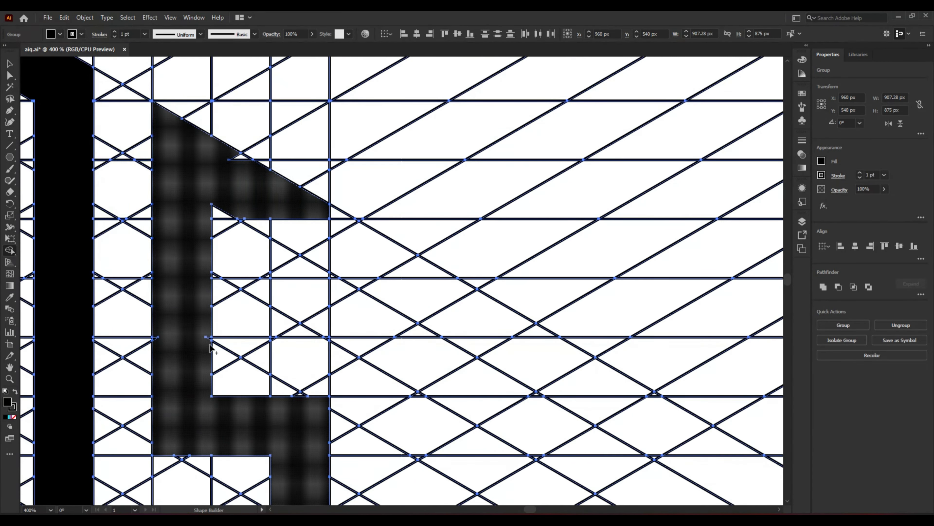
scroll(213, 348, "up", 3)
left_click_drag(204, 317, 205, 306)
left_click_drag(41, 317, 50, 354)
scroll(303, 392, "down", 2)
scroll(271, 171, "up", 2)
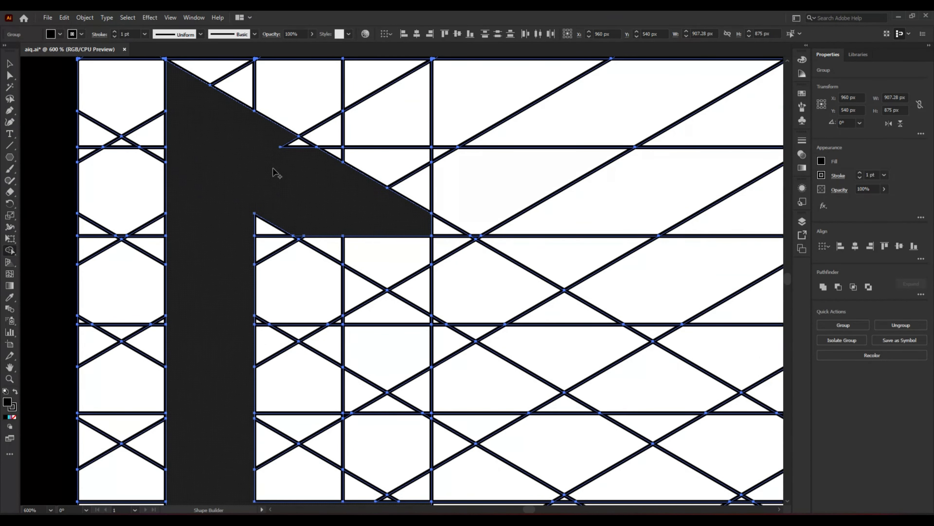
left_click(293, 149)
- Extend the S's top arm downward into a short square-ended upright and slant the inner edge beneath the arm
left_click_drag(363, 245, 388, 360)
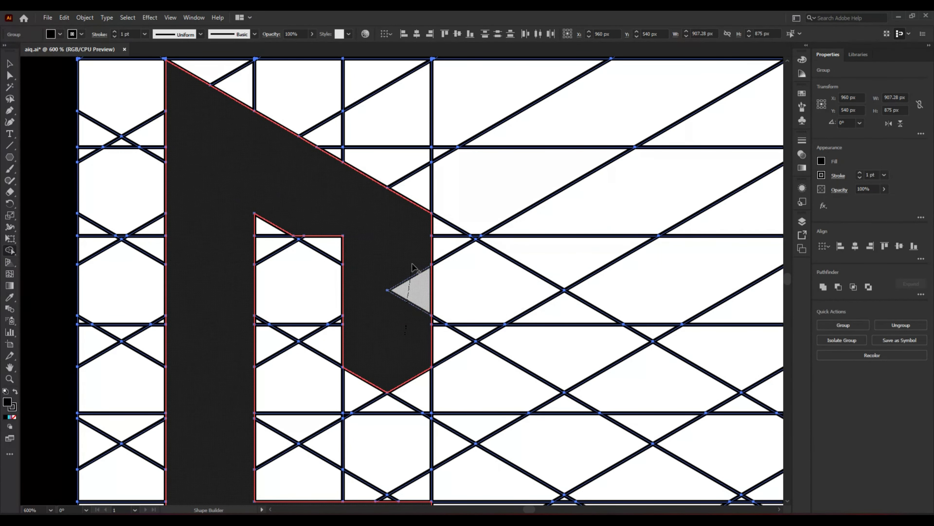
left_click_drag(412, 263, 412, 262)
scroll(406, 354, "down", 2)
mouse_move(364, 291)
left_mouse_down()
mouse_move(369, 315)
mouse_move(400, 321)
mouse_move(413, 299)
left_mouse_up()
left_click_drag(331, 158, 331, 181)
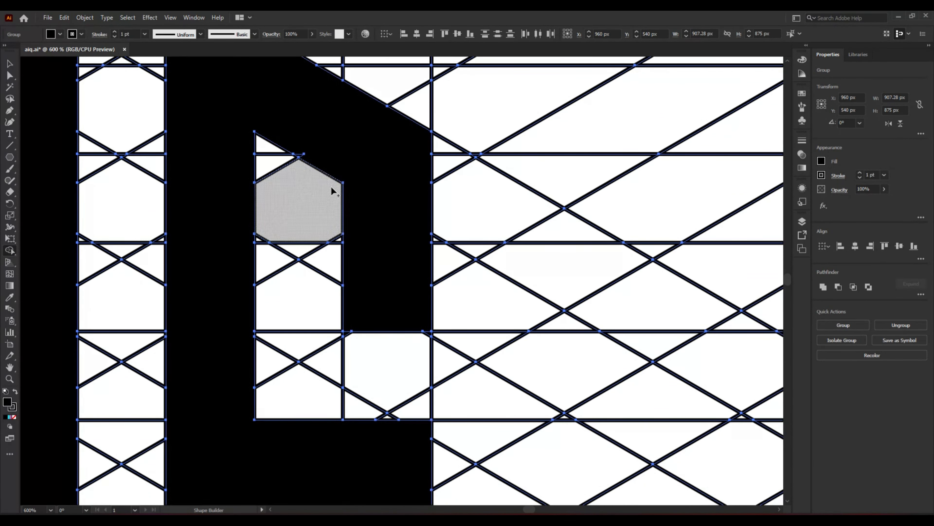
scroll(314, 154, "up", 3)
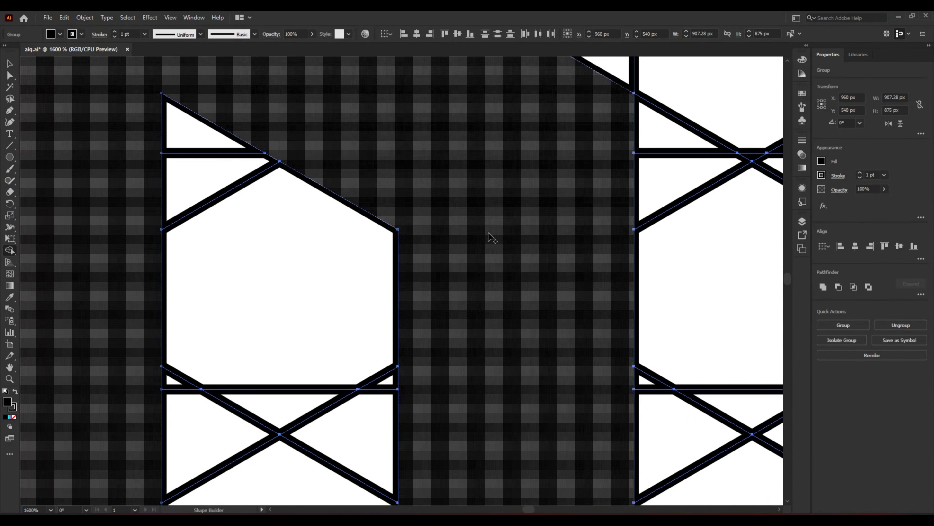
scroll(490, 235, "down", 1)
- Ungroup the horizontal grid lines grouped with the letter A and clear the selection
key("ctrl+0")
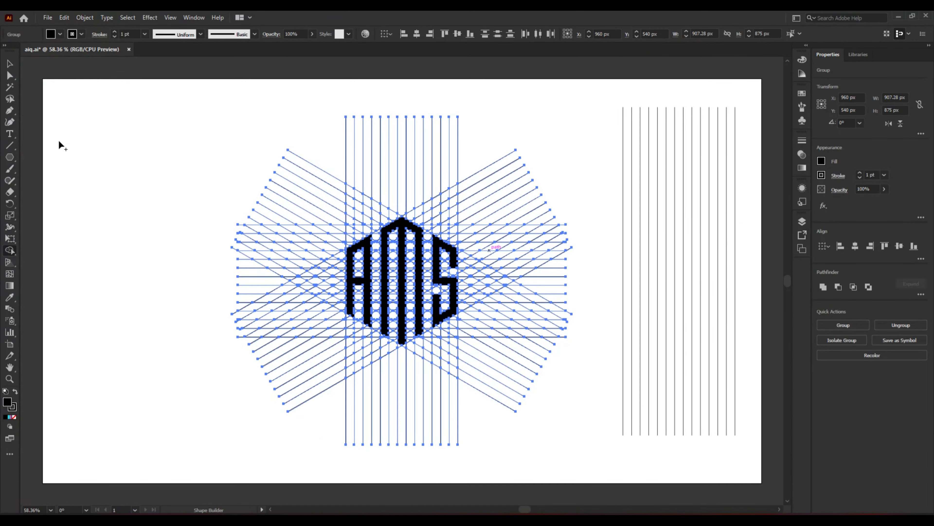
left_click(10, 64)
left_click(118, 222)
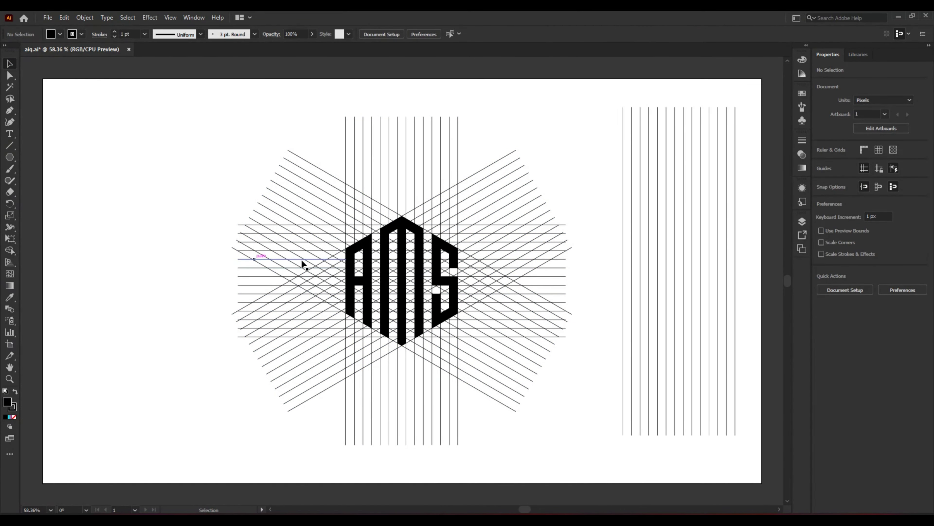
left_click(361, 288)
right_click(361, 283)
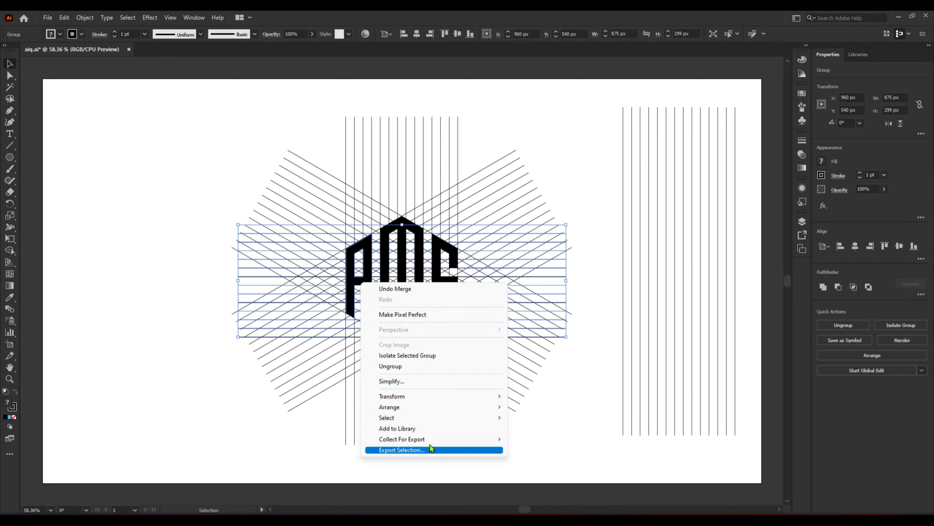
left_click(422, 369)
left_click(483, 438)
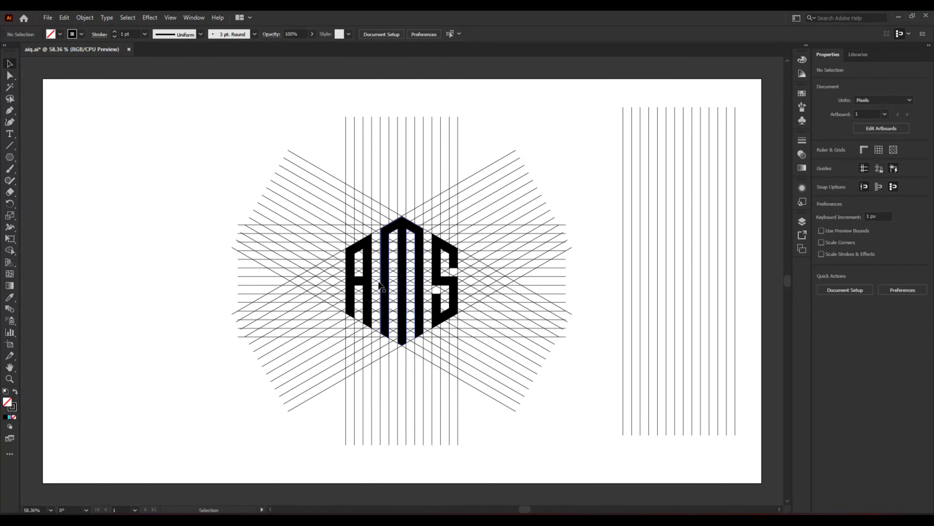
- Ungroup the grid lines grouped with the letter M and clear the selection
right_click(391, 291)
left_click(434, 380)
left_click(473, 449)
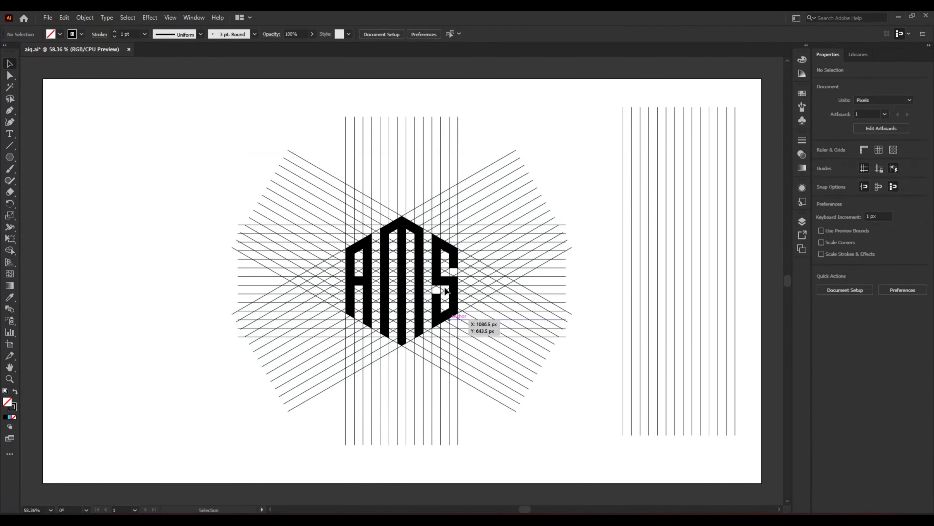
- Ungroup the grid lines grouped with the letter S and clear the selection
right_click(444, 283)
left_click(578, 455)
left_click(578, 455)
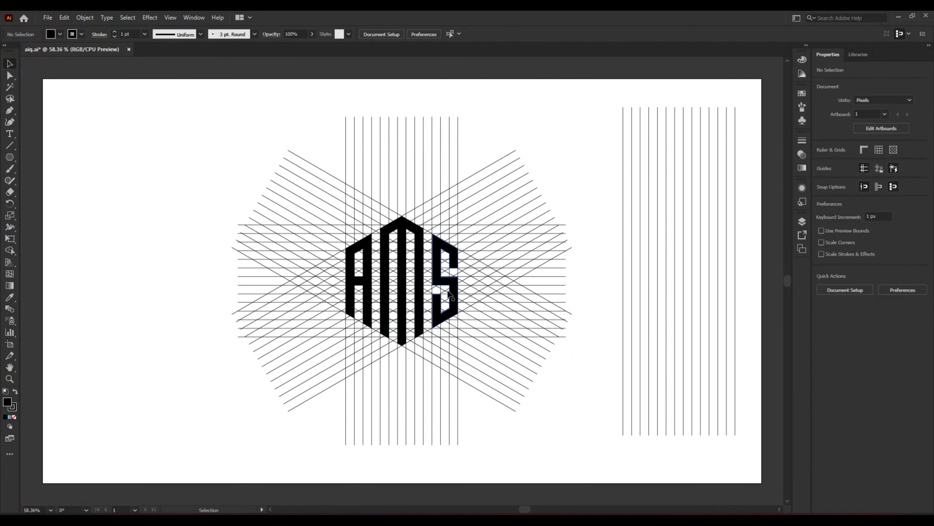
- Cut the letters A, M and S, delete the remaining isometric grid lines, and paste the letters back in the same position
left_click(447, 291)
left_click(394, 312, "shift")
left_click(367, 293, "shift")
key("ctrl+x")
left_click_drag(230, 132, 539, 387)
key("Delete")
key("ctrl+f")
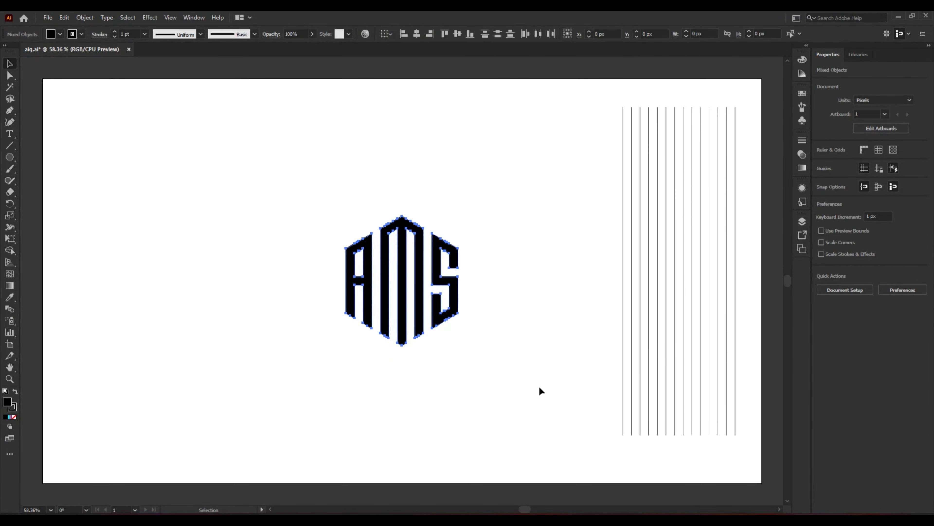
- Enlarge the AMS lettering about its center to about 388 by 448 px and set its stroke weight to 8 pt
left_click_drag(456, 347, 476, 377)
left_click(319, 255)
left_click_drag(295, 166, 506, 370)
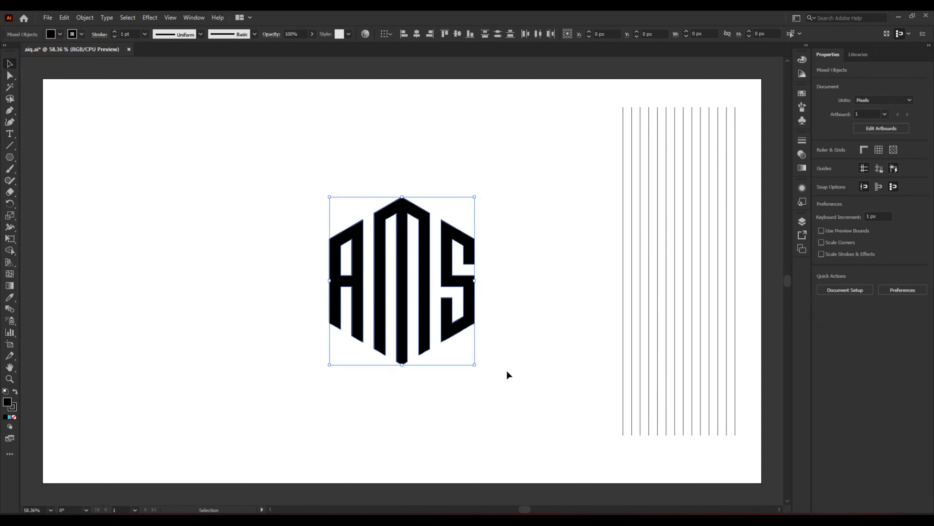
left_click(115, 32)
left_click(115, 32)
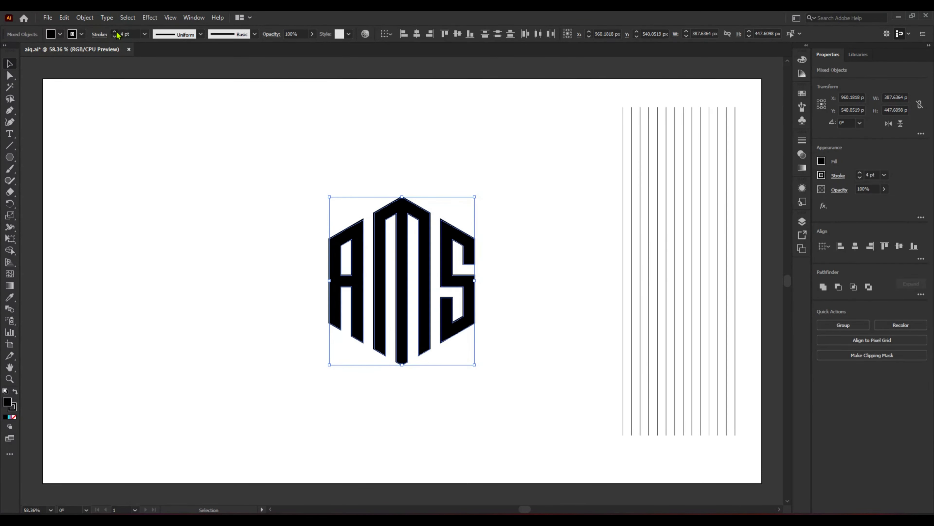
left_click(115, 32)
left_click(114, 32)
left_click(114, 32)
left_click(115, 32)
left_click(115, 32)
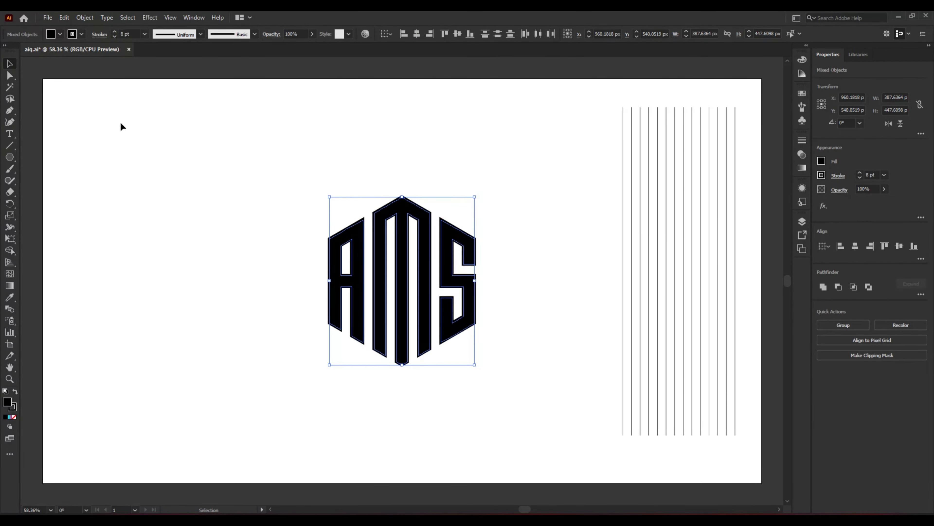
- Expand the lettering's fill and stroke, unite the resulting shapes, and clear the selection
left_click(90, 19)
left_click(125, 134)
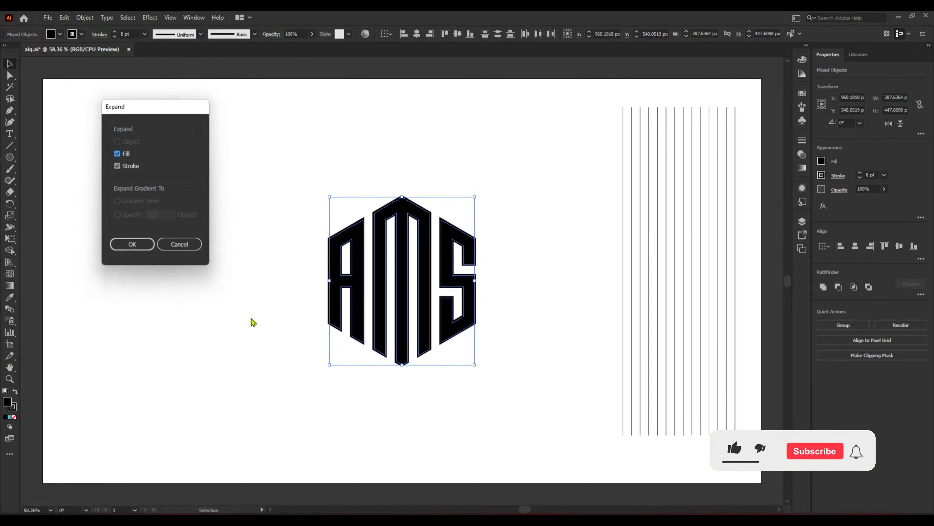
left_click(132, 245)
left_click(824, 287)
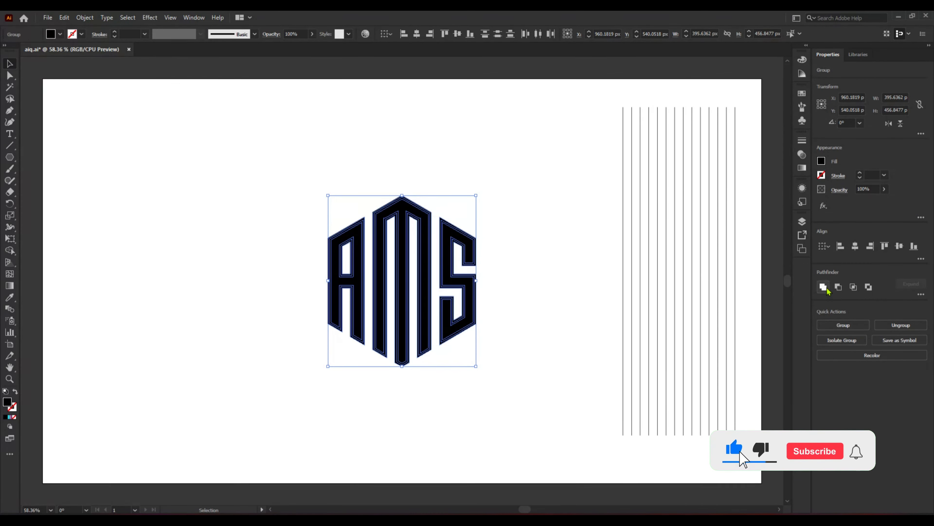
left_click(582, 313)
- Move the finished AMS monogram to the artboard's upper-left corner, shrink it slightly about its center, and deselect it
left_click_drag(285, 163, 533, 382)
left_click_drag(466, 324, 230, 228)
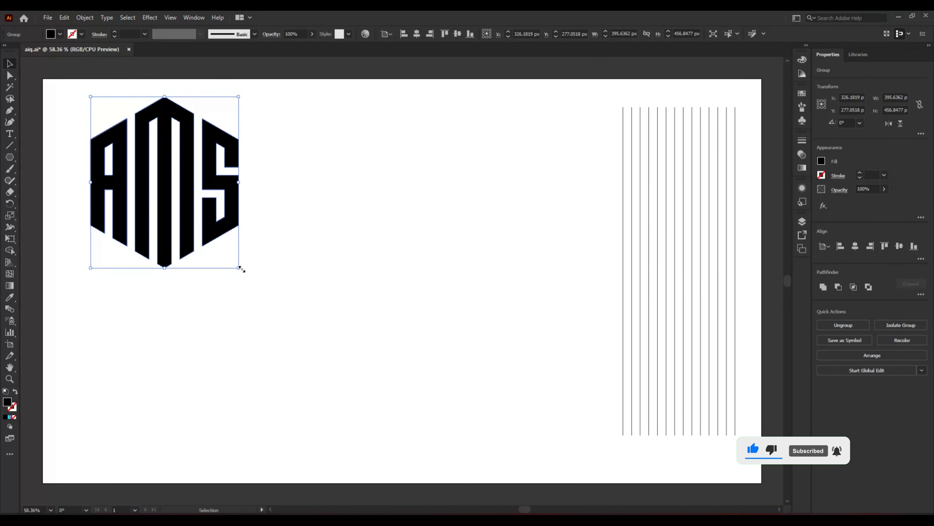
left_click_drag(240, 268, 228, 258)
left_click(253, 289)
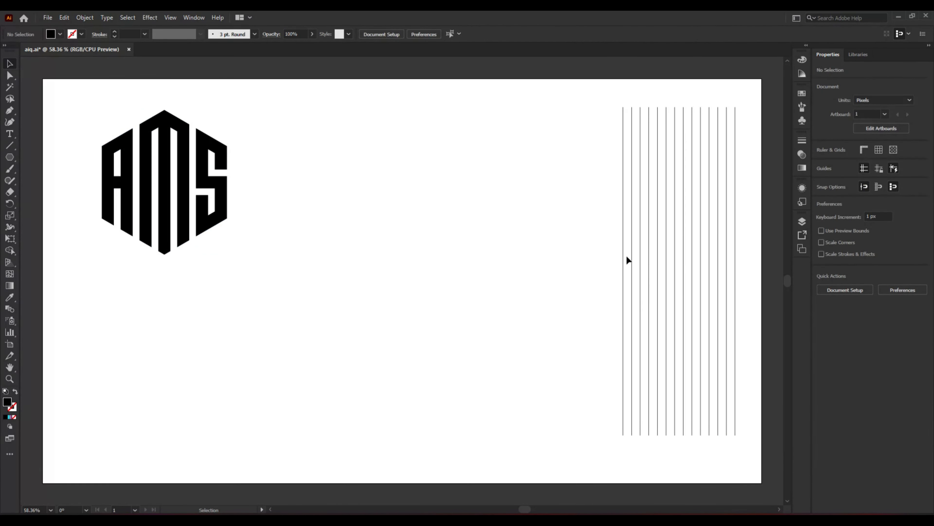
- Move the spare vertical line group to the artboard's middle, duplicate it in place, and rotate the copy 90° to form a square grid
left_click_drag(655, 268, 404, 268)
left_click(64, 18)
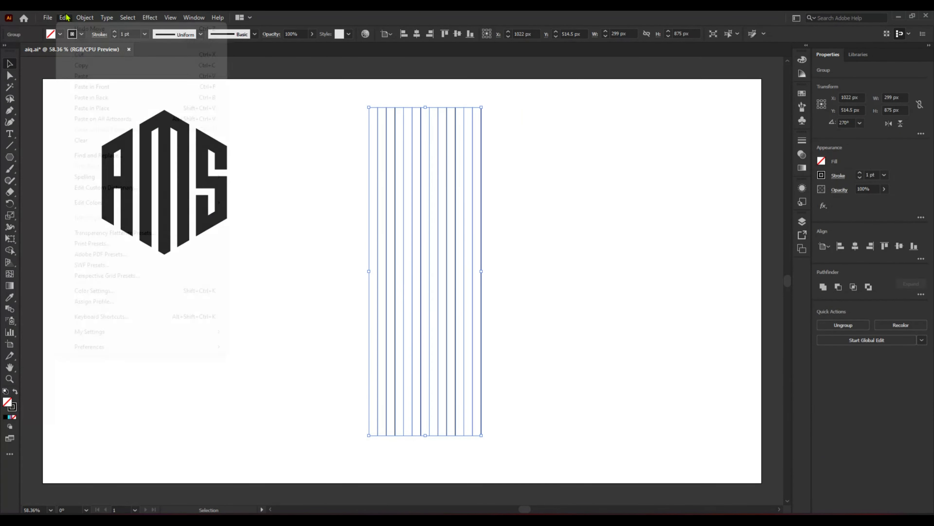
left_click(82, 65)
left_click(67, 21)
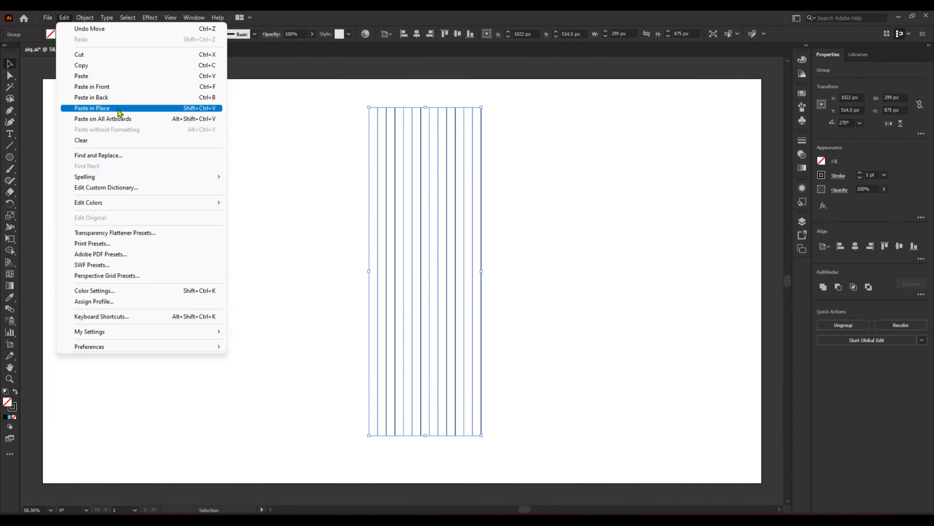
left_click(118, 109)
left_click_drag(486, 104, 605, 305)
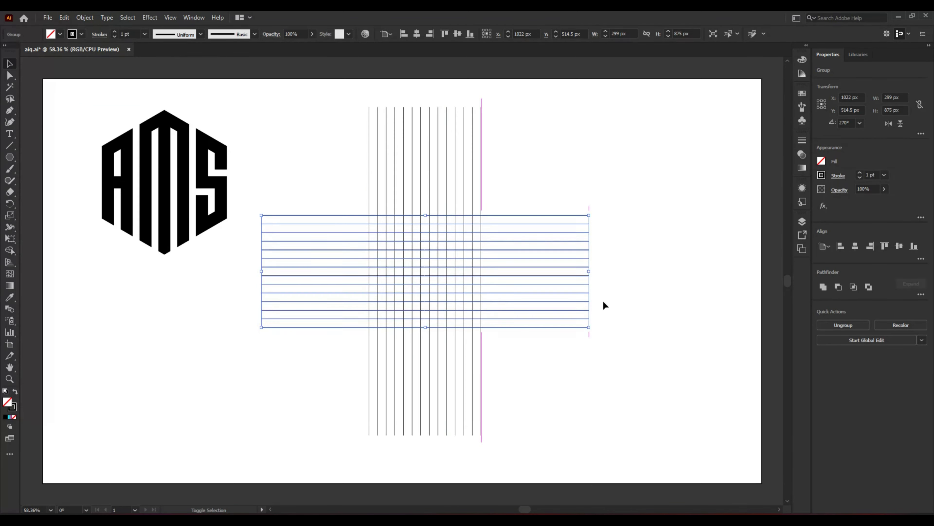
- Draw a 299 px circle that fills the square area where the vertical and horizontal grid lines cross
key("ctrl+1")
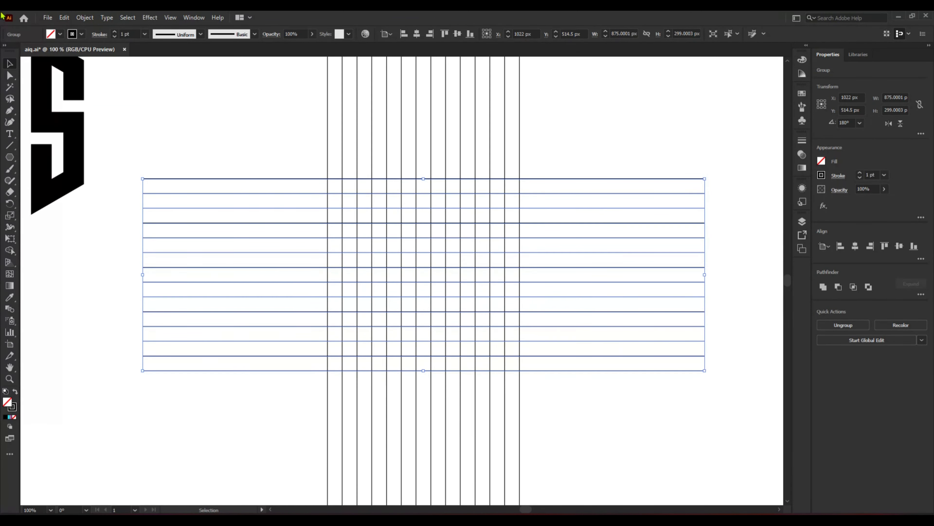
left_click_drag(9, 164, 92, 180)
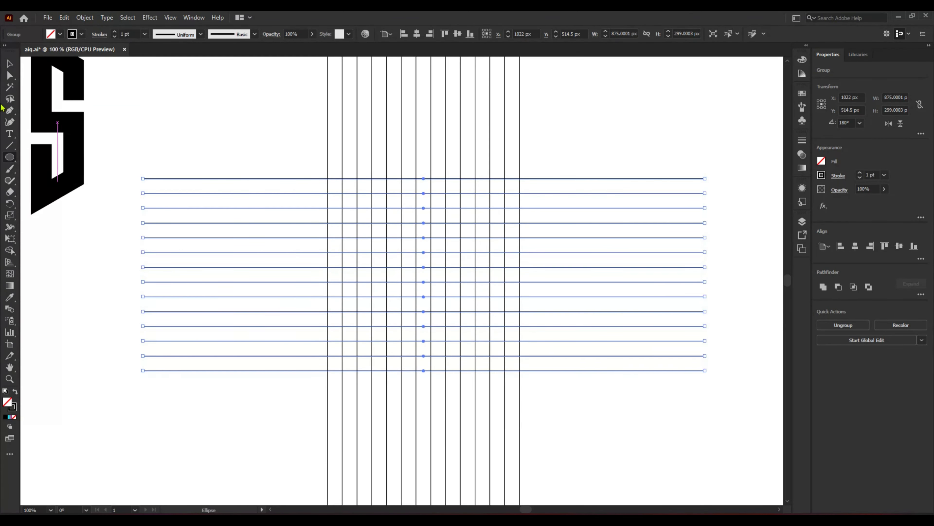
key("ctrl+shift+a")
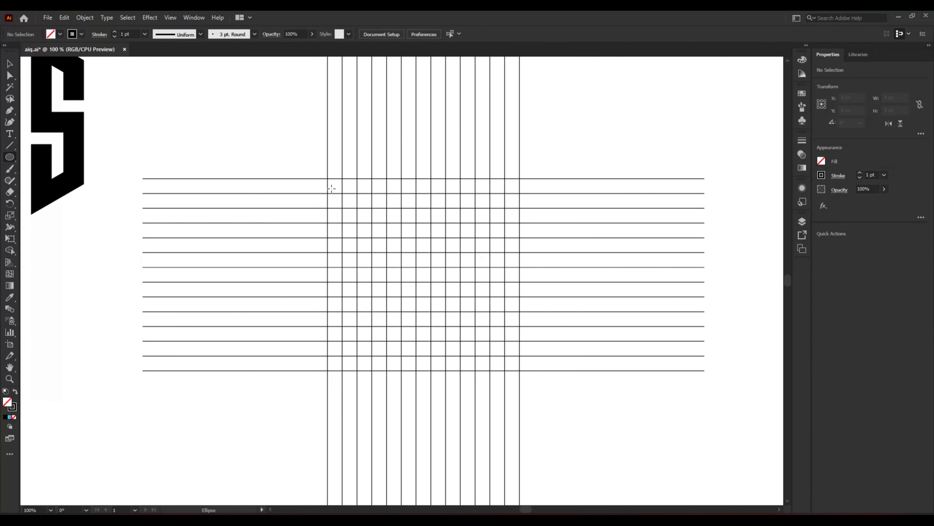
left_click_drag(328, 179, 490, 370)
left_click(10, 65)
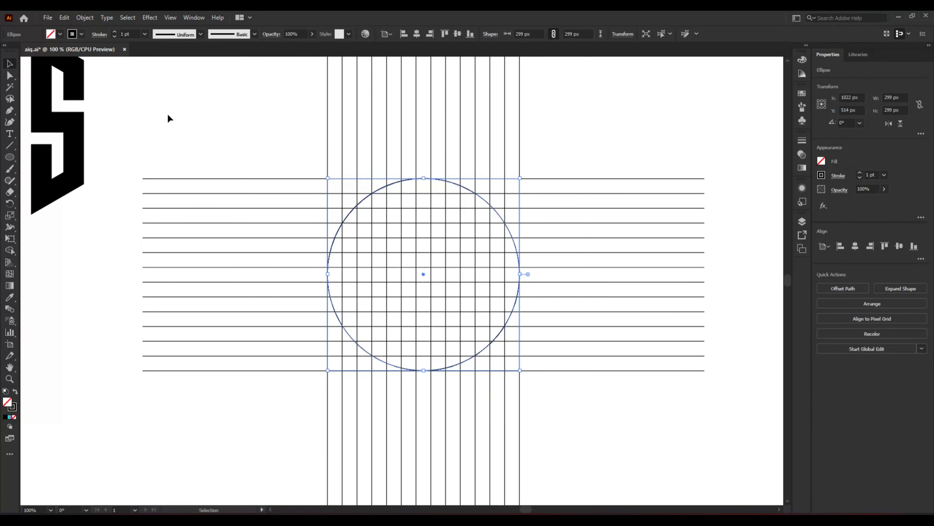
- Duplicate the circle in place, scale the copy about its center to 253 px, one grid cell inward, and deselect it
left_click(64, 17)
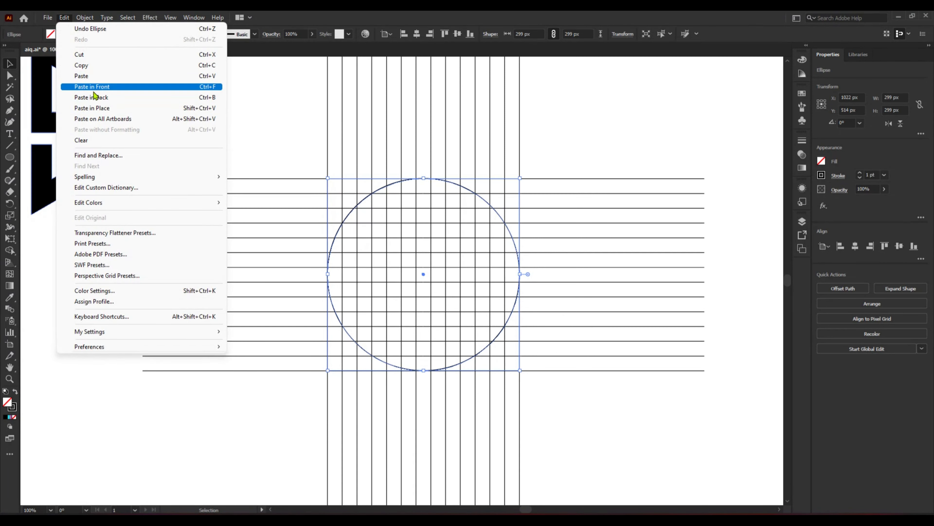
left_click(93, 65)
left_click(64, 17)
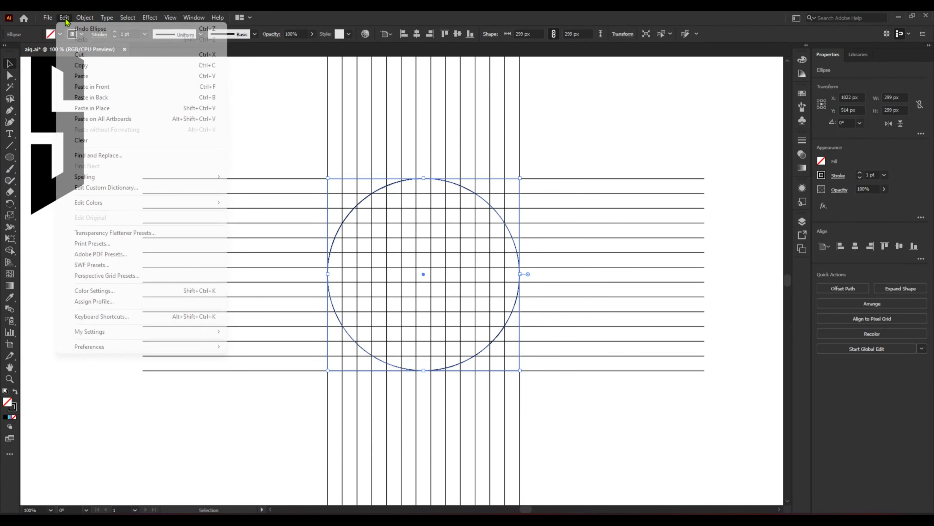
left_click(121, 108)
left_click_drag(520, 370, 505, 356)
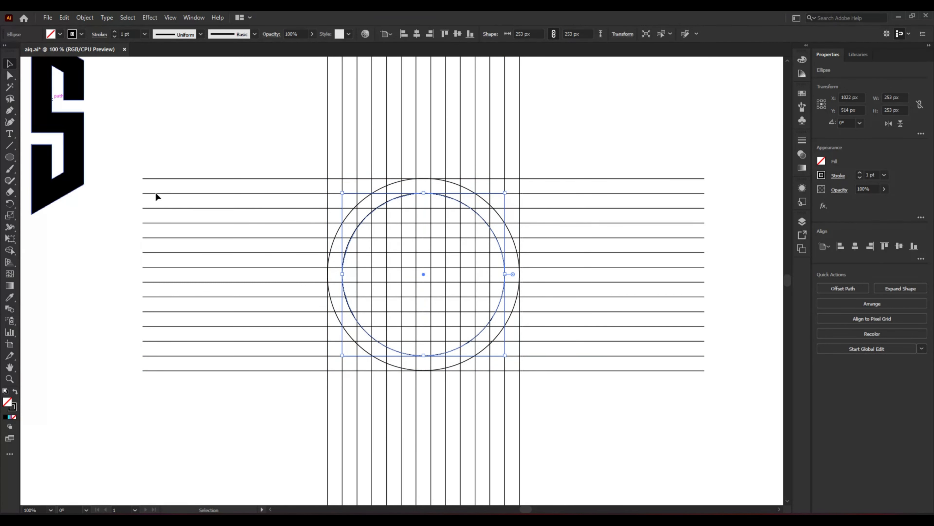
left_click(242, 133)
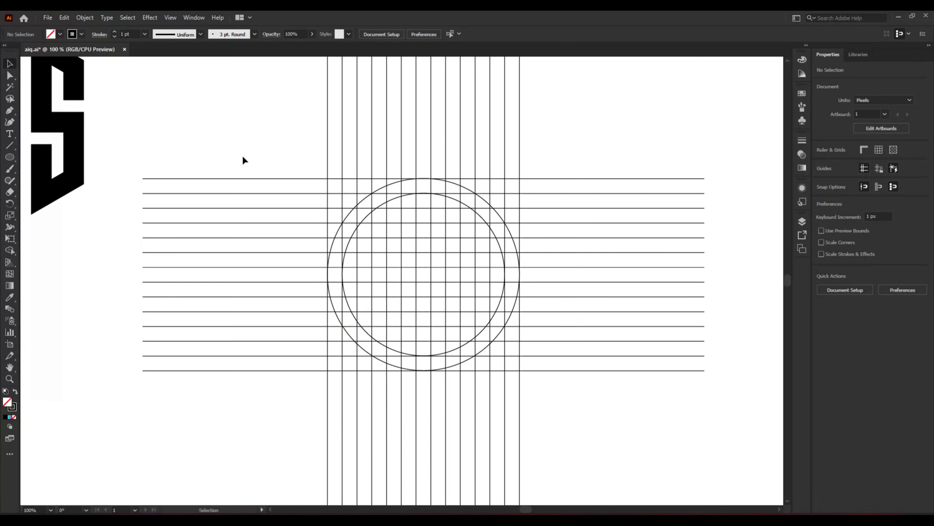
- Select the grid and both circles, set a black fill, and merge the ring's left part into a curved stem with Shape Builder
left_click_drag(261, 138, 570, 411)
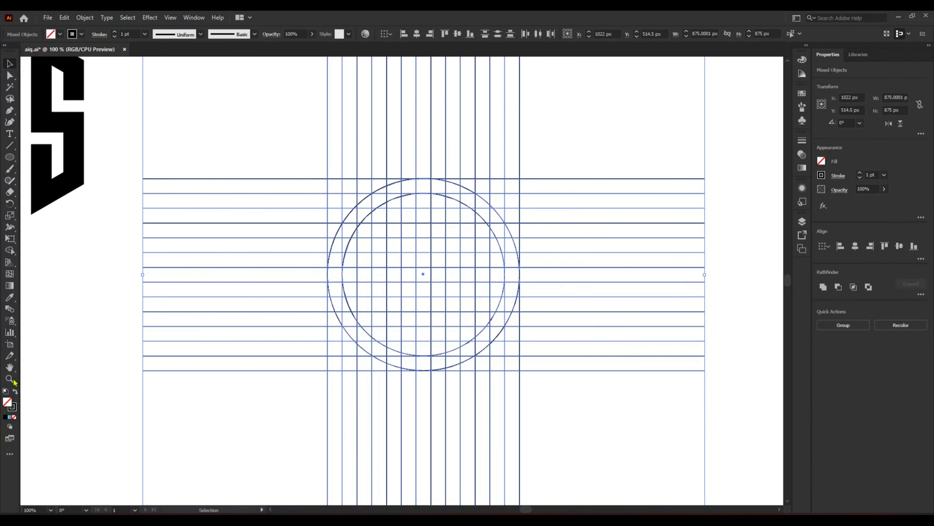
left_click(10, 251)
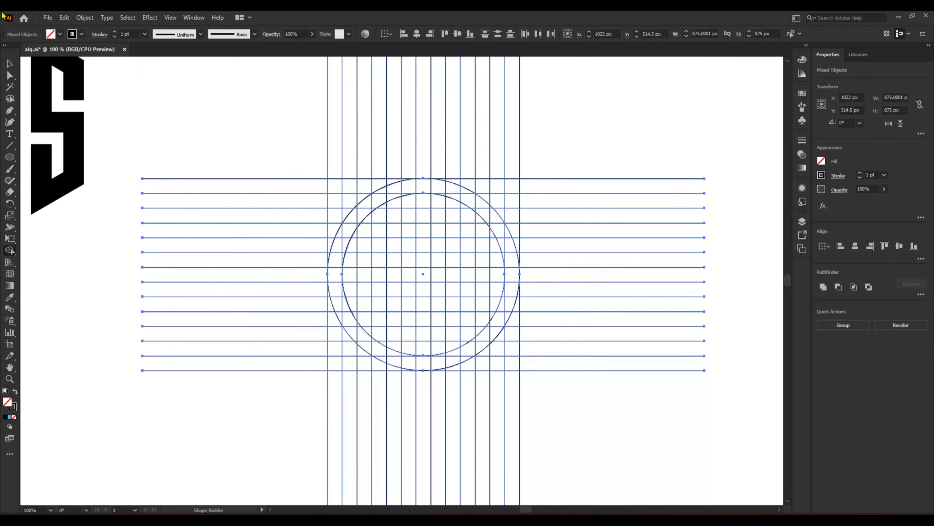
left_click(60, 34)
left_click(25, 52)
scroll(437, 395, "up", 1)
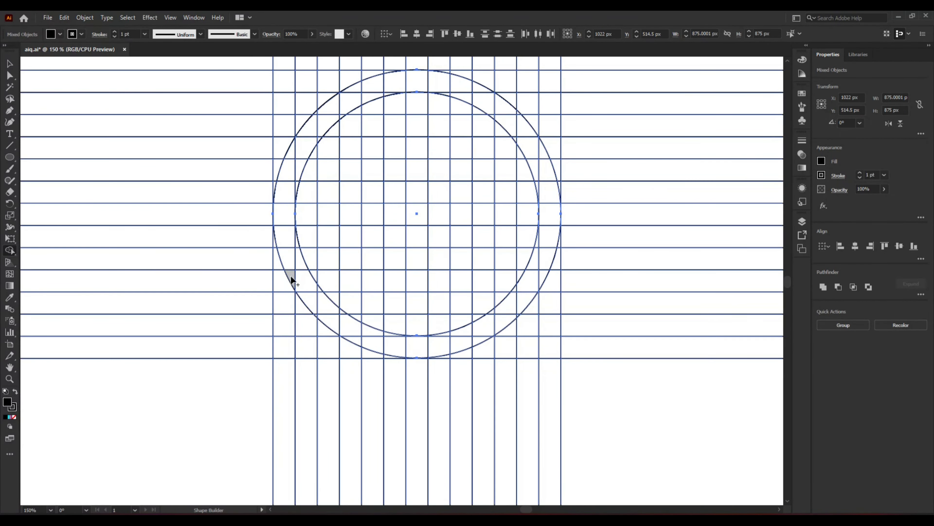
left_click_drag(288, 186, 302, 145)
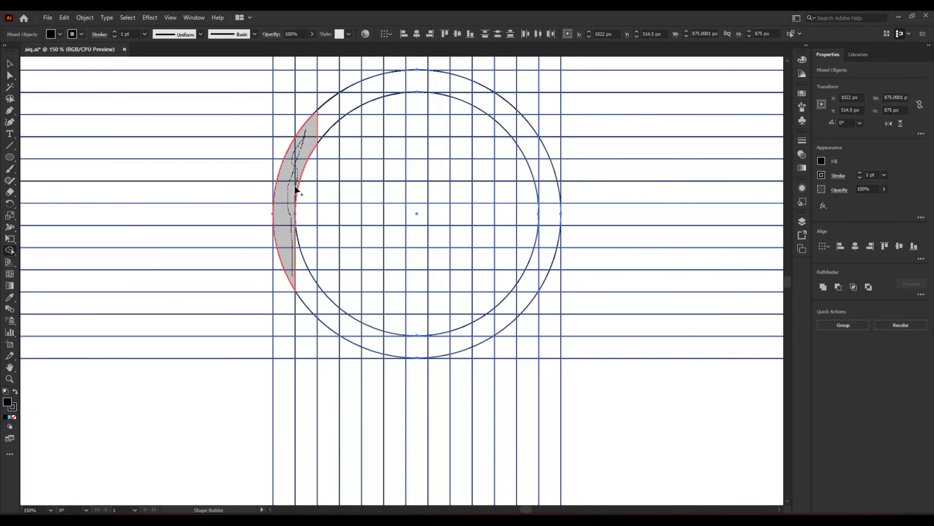
left_click_drag(297, 189, 296, 190)
- Merge grid columns into two more vertical stems and join them to the curved stem along the ring's upper arc, forming an M
left_click_drag(317, 136, 333, 113)
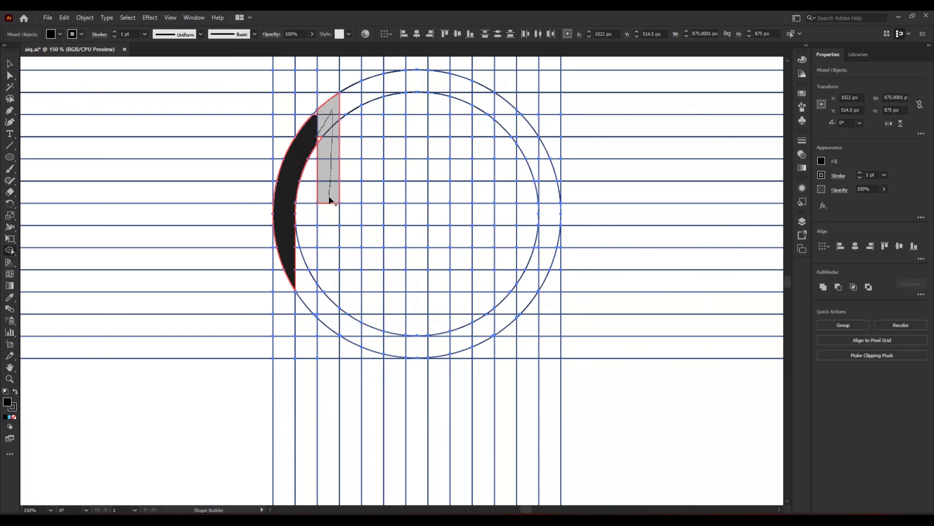
left_click_drag(329, 323, 330, 323)
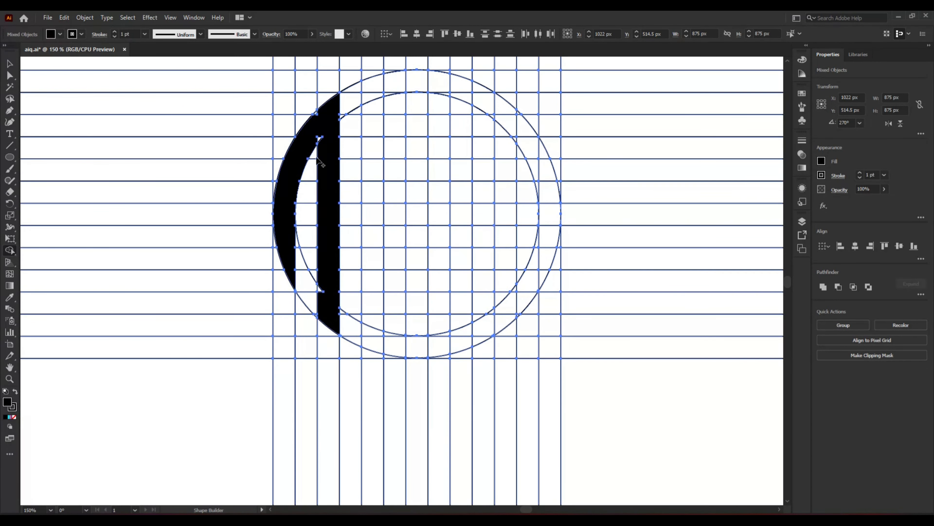
left_click_drag(321, 138, 342, 110)
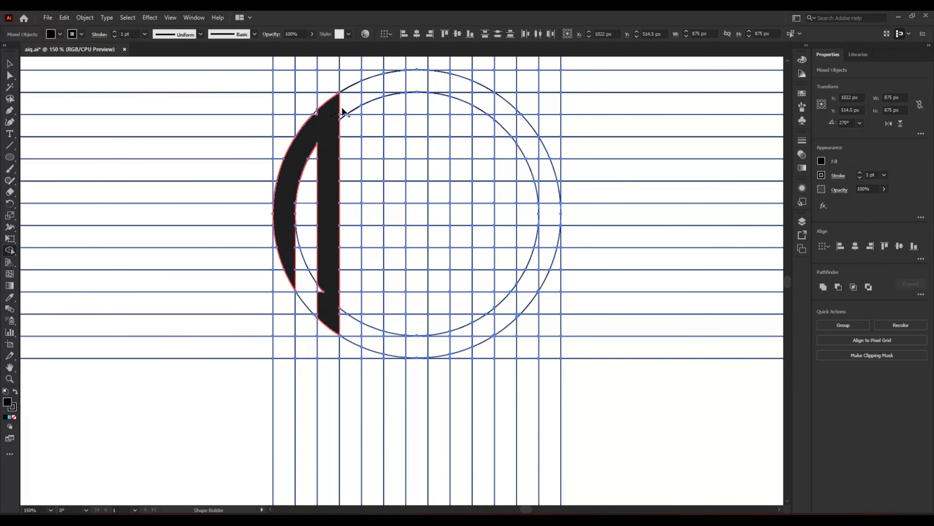
left_click_drag(368, 335, 370, 339)
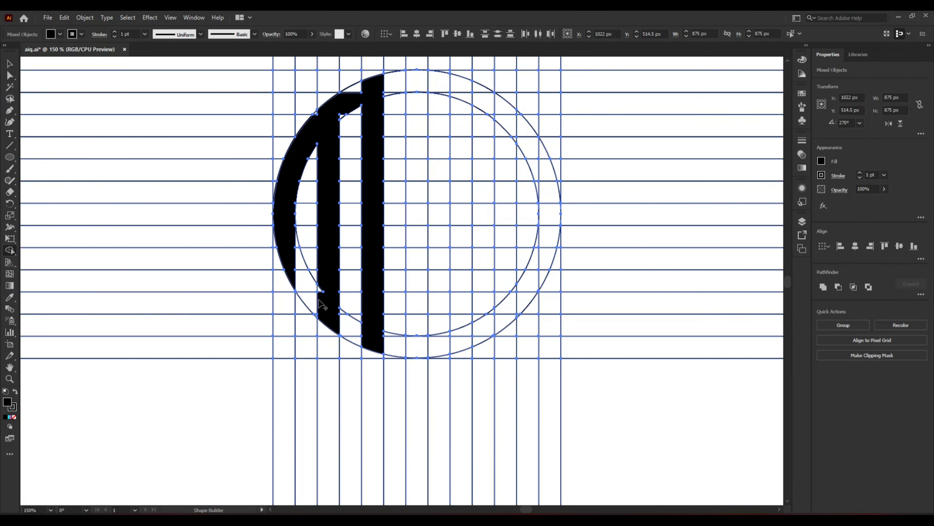
scroll(305, 259, "up", 3)
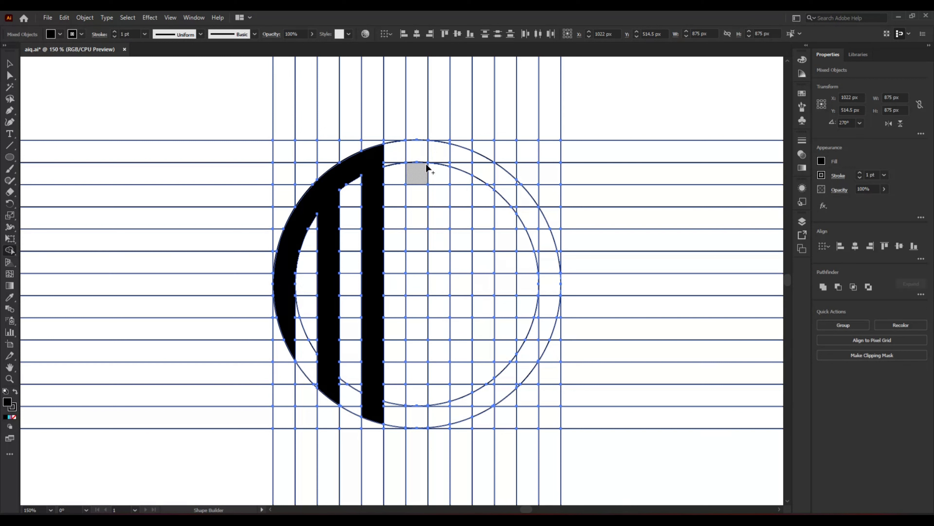
- Merge two full-height columns right of the M into stems and join them with a one-cell middle crossbar to form an H
left_click_drag(414, 150, 414, 415)
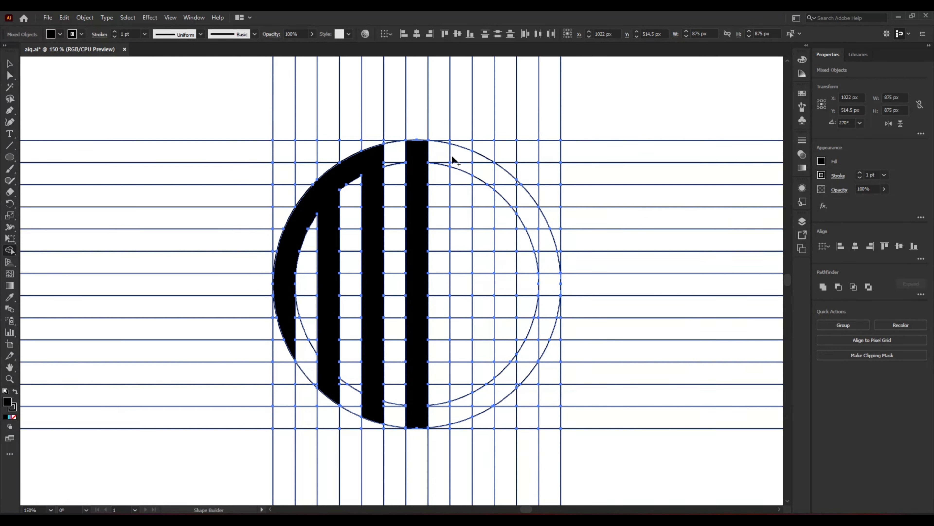
mouse_move(455, 154)
left_mouse_down()
mouse_move(463, 251)
mouse_move(451, 408)
left_mouse_up()
left_click_drag(419, 288, 460, 287)
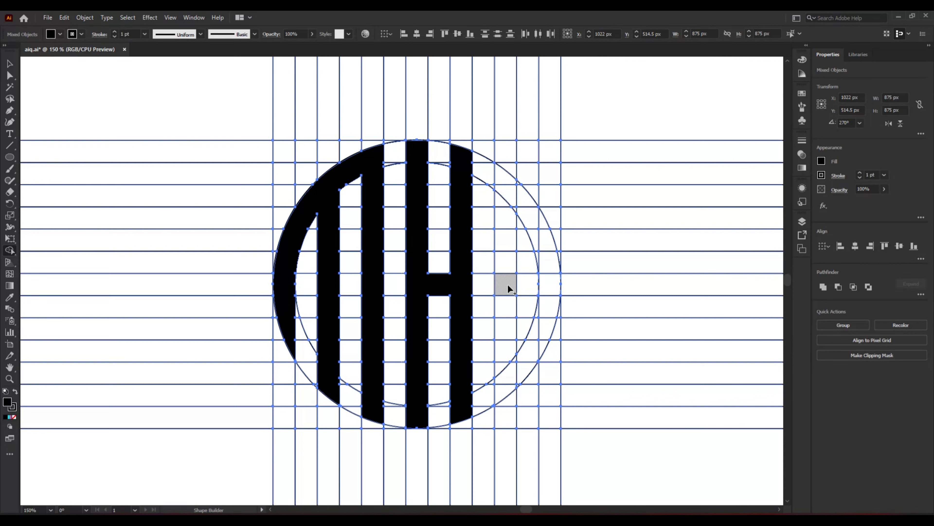
- Merge the circle's right-hand cells into a curved S with a middle bar, and merge the slivers along its lower curve's inner edge
mouse_move(546, 289)
left_mouse_down()
mouse_move(500, 283)
mouse_move(503, 183)
mouse_move(543, 223)
mouse_move(549, 243)
left_mouse_up()
mouse_move(546, 299)
left_mouse_down()
mouse_move(539, 339)
mouse_move(508, 388)
mouse_move(504, 333)
left_mouse_up()
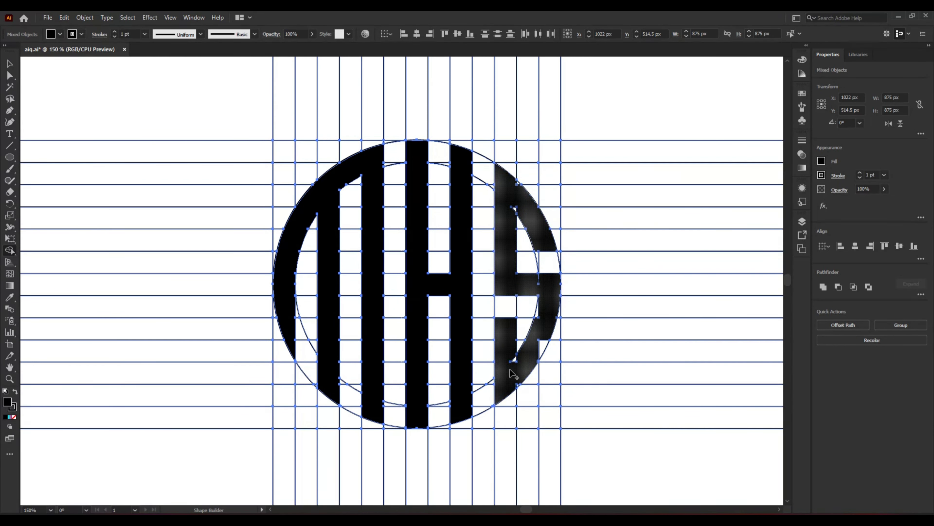
scroll(513, 374, "up", 3)
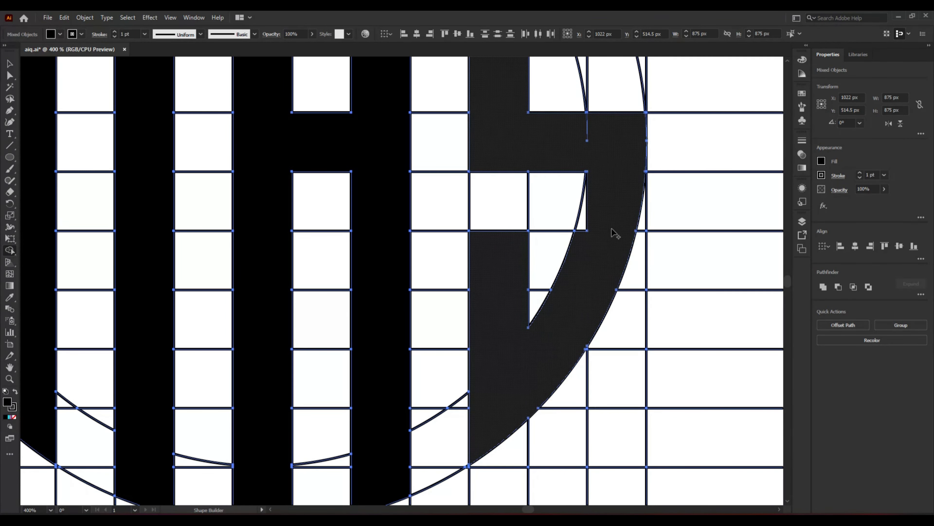
left_click_drag(584, 239, 582, 220)
scroll(582, 208, "up", 1)
mouse_move(571, 178)
left_mouse_down()
mouse_move(593, 170)
mouse_move(609, 198)
left_mouse_up()
scroll(636, 225, "down", 2)
scroll(649, 200, "up", 5)
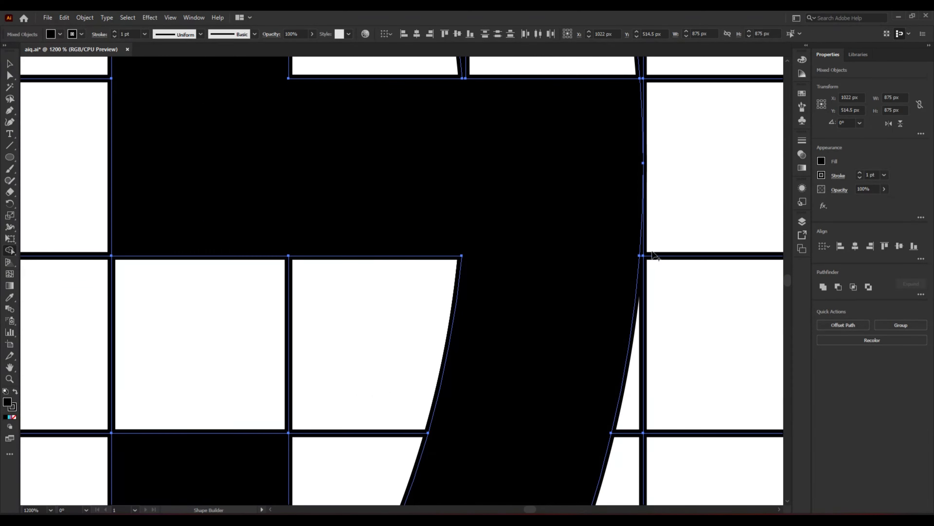
scroll(617, 177, "up", 2)
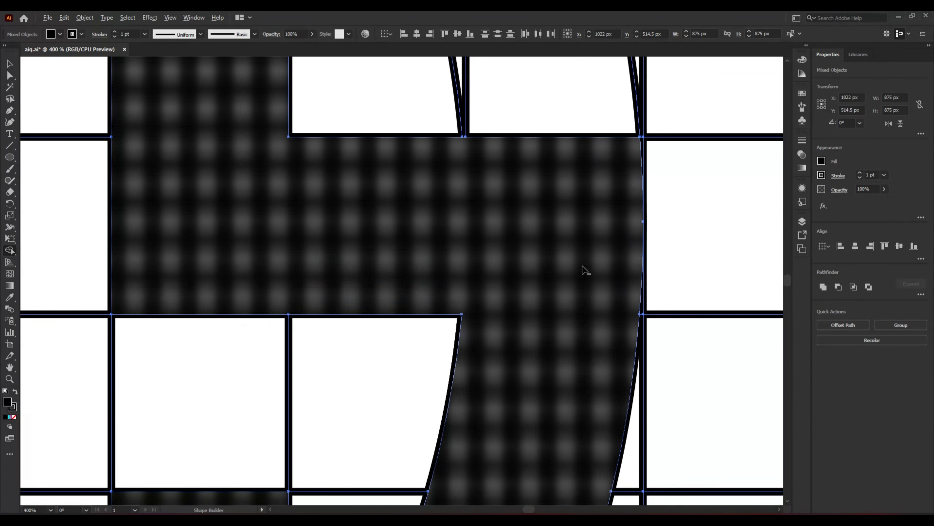
- Merge the leftover slivers along the inner and outer edges of the S's upper curve into the letter with Shape Builder
scroll(584, 268, "down", 3)
left_click(489, 127)
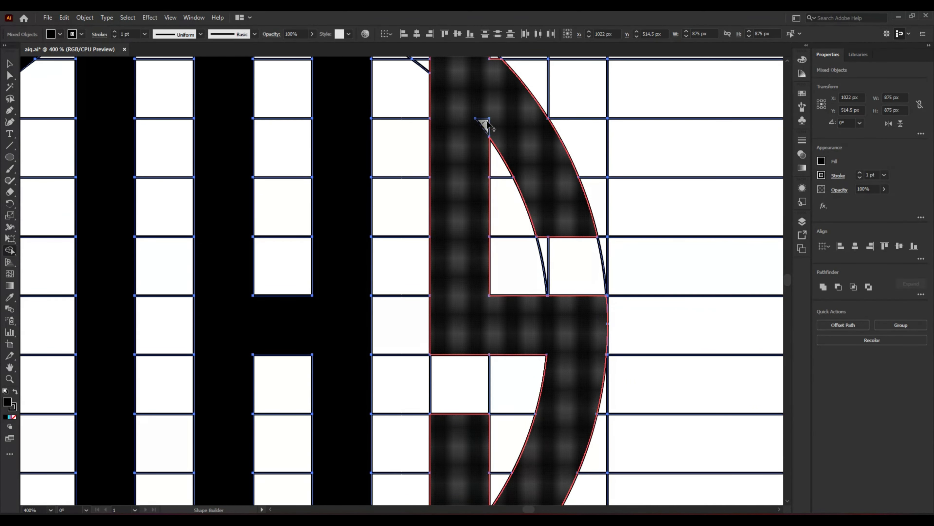
scroll(491, 296, "up", 3)
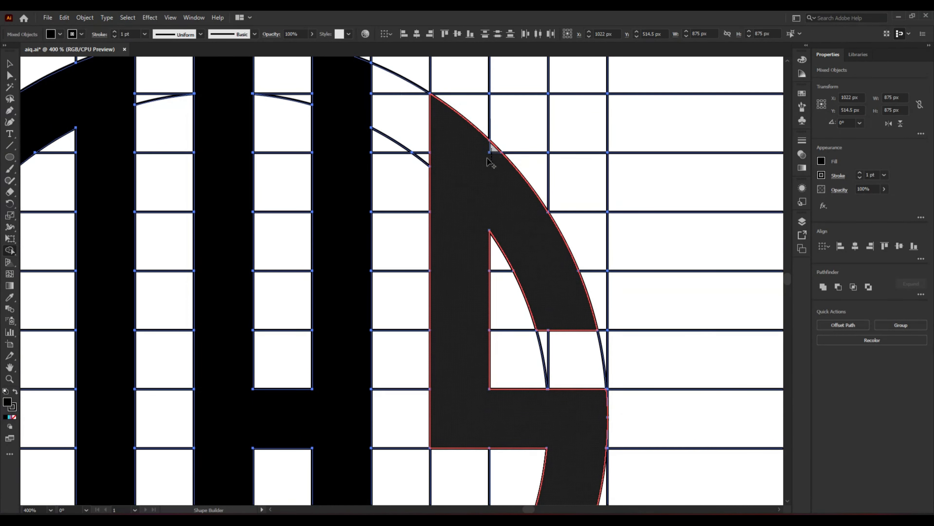
scroll(309, 198, "up", 3)
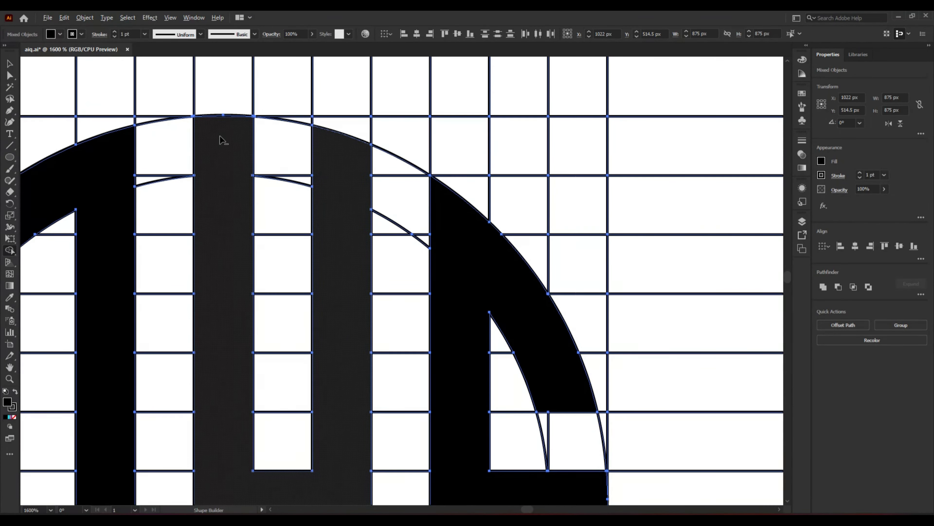
- Merge the thin sliver under the outer circle's crest into the top of the H's left stem
scroll(219, 140, "up", 2)
scroll(183, 226, "up", 5)
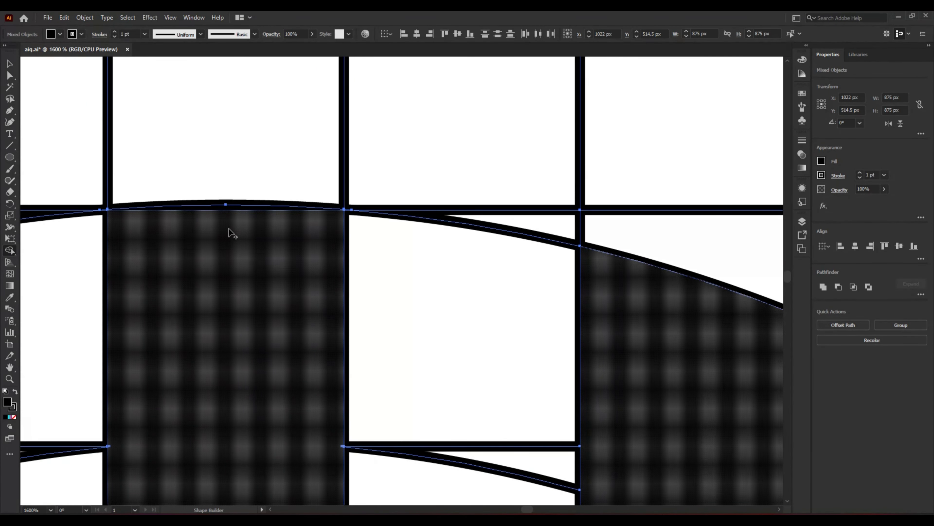
left_click_drag(228, 226, 228, 210)
scroll(260, 318, "down", 4)
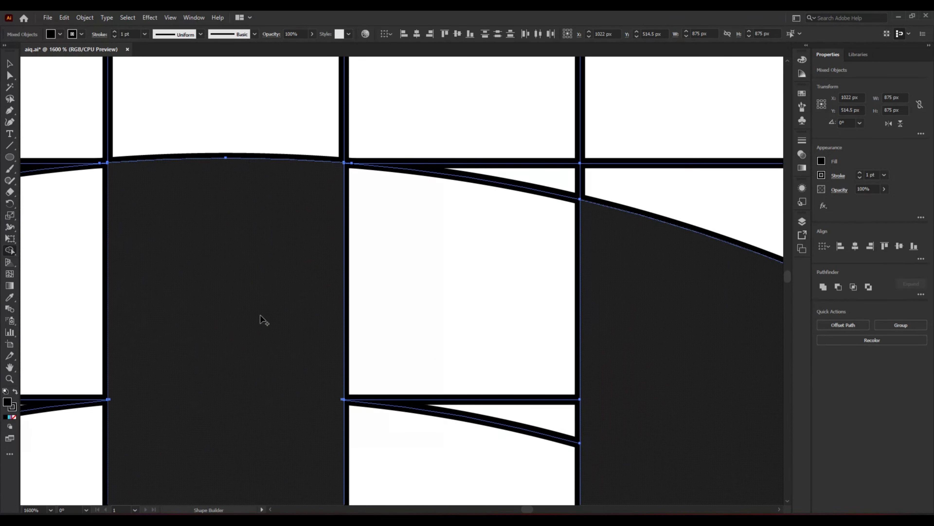
- Merge the tiny slivers where the inner circle meets both edges of the H's left stem into that stem
scroll(350, 372, "up", 3)
scroll(317, 302, "up", 4)
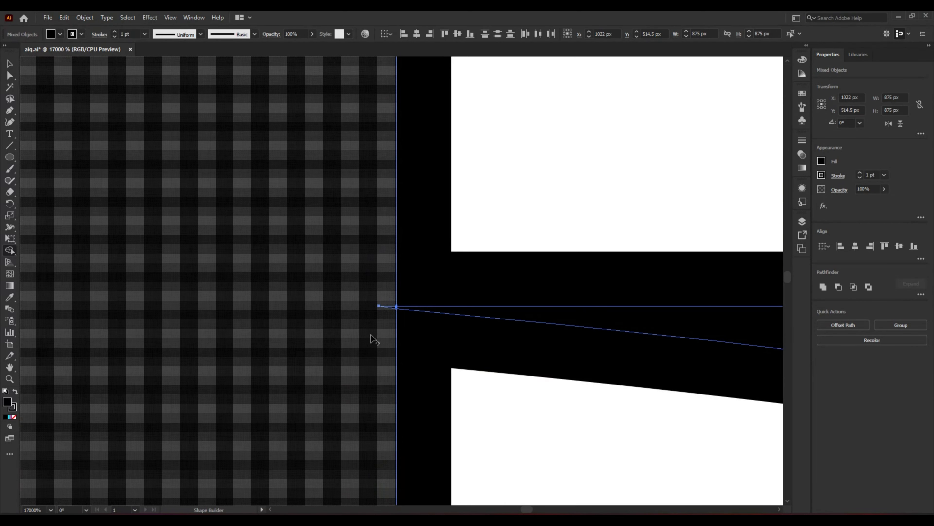
scroll(272, 374, "left", 4)
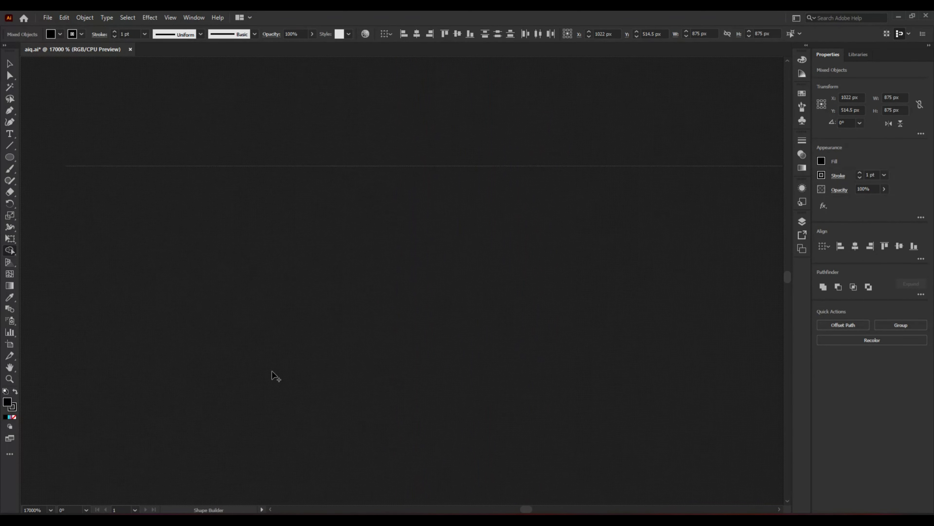
scroll(274, 373, "down", 2)
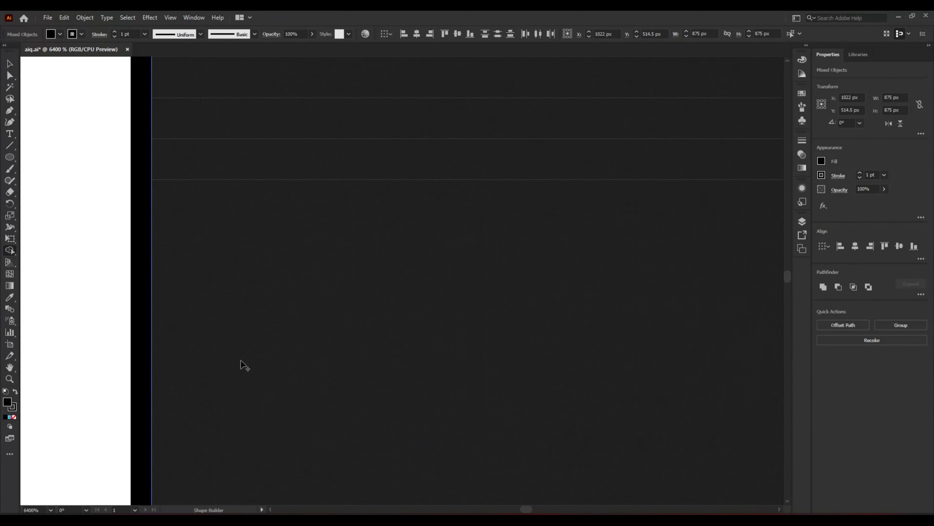
scroll(241, 365, "down", 1)
scroll(240, 361, "up", 4)
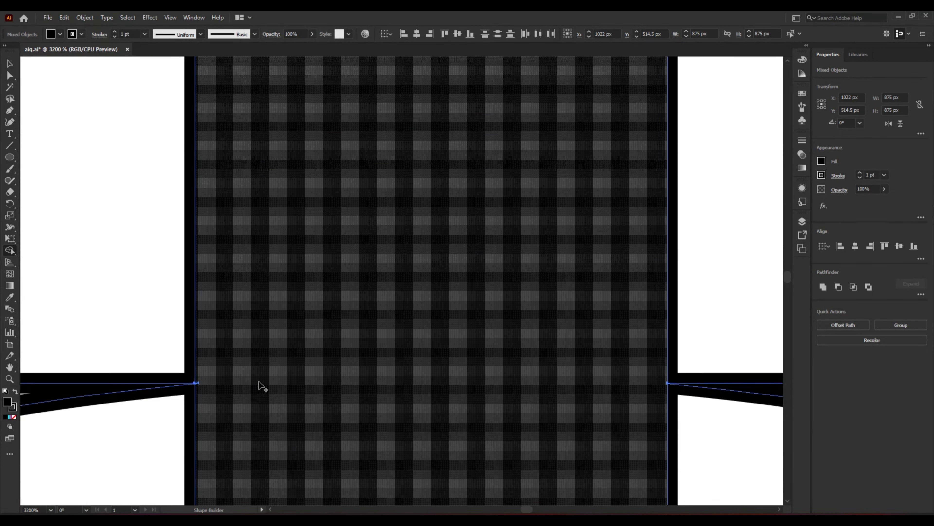
scroll(206, 401, "up", 2)
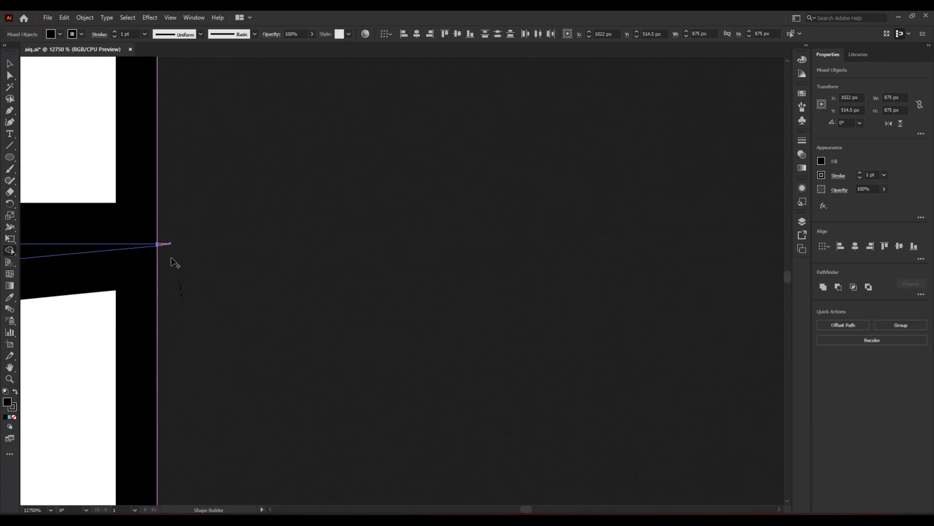
scroll(302, 329, "down", 5)
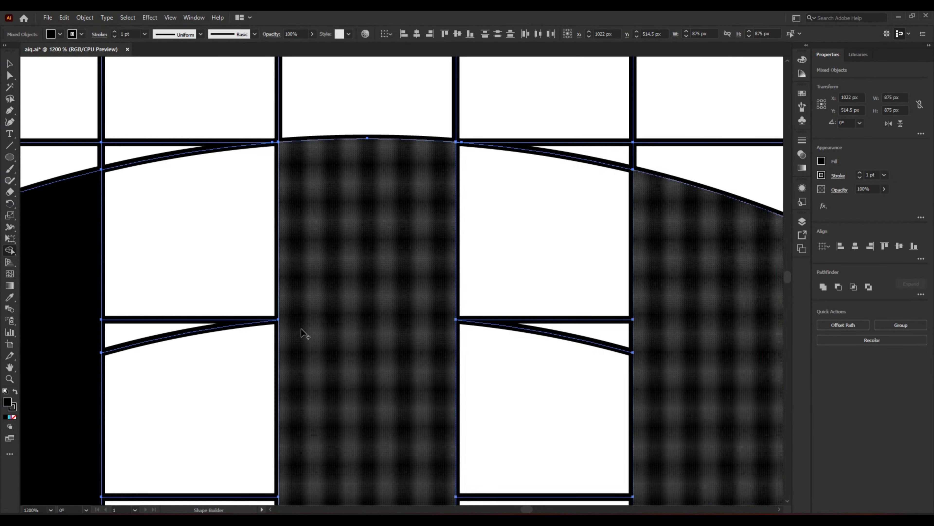
scroll(337, 379, "down", 2)
scroll(340, 393, "down", 3)
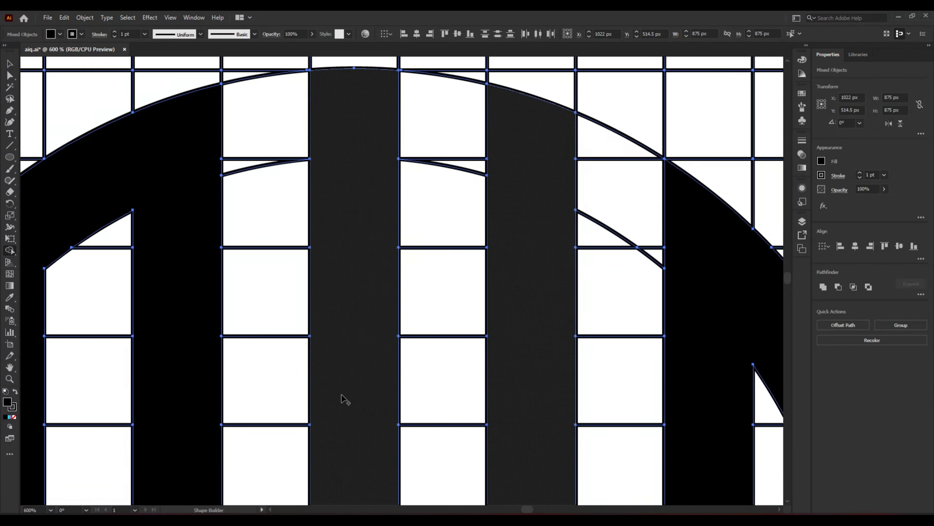
scroll(341, 393, "up", 1)
key("ctrl+0")
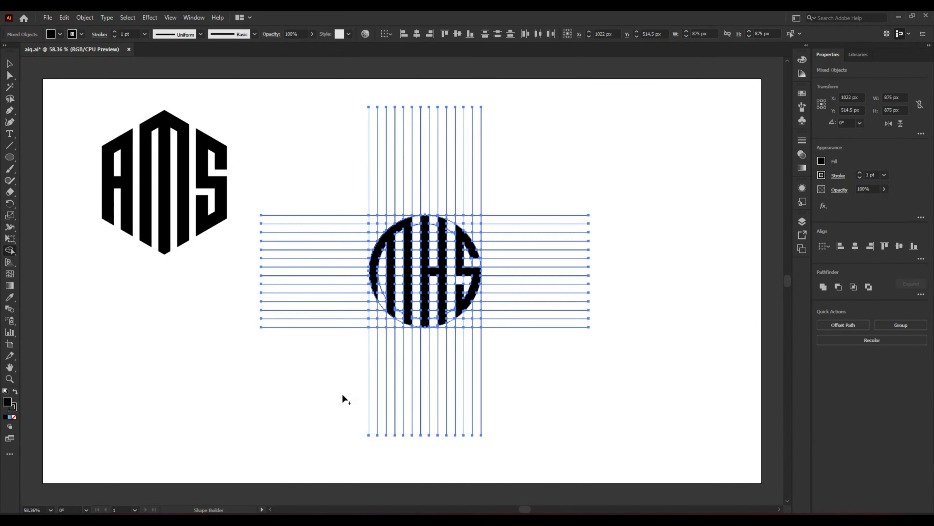
- Merge the thin sliver between the inner circle and the grid line into the inner edge of the M's curved stem
scroll(419, 323, "up", 4)
scroll(250, 227, "up", 3)
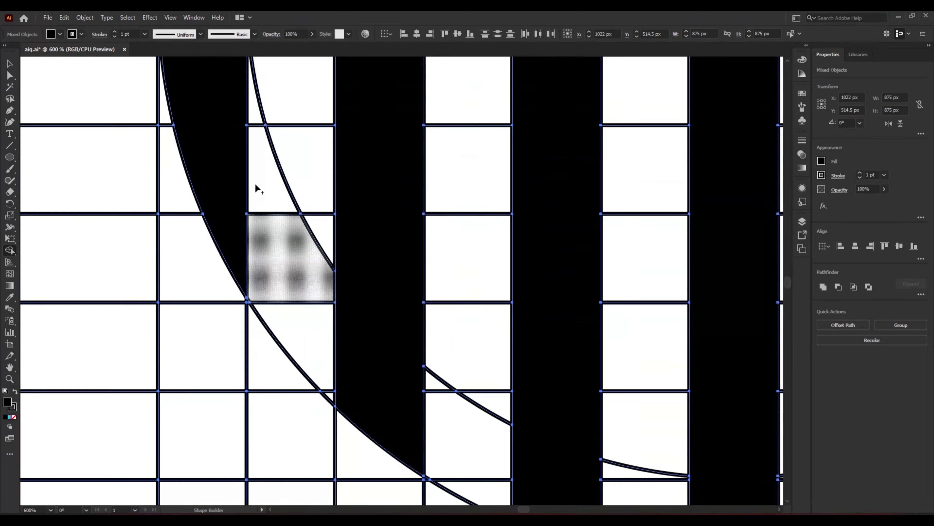
scroll(222, 191, "up", 5)
scroll(222, 192, "up", 5)
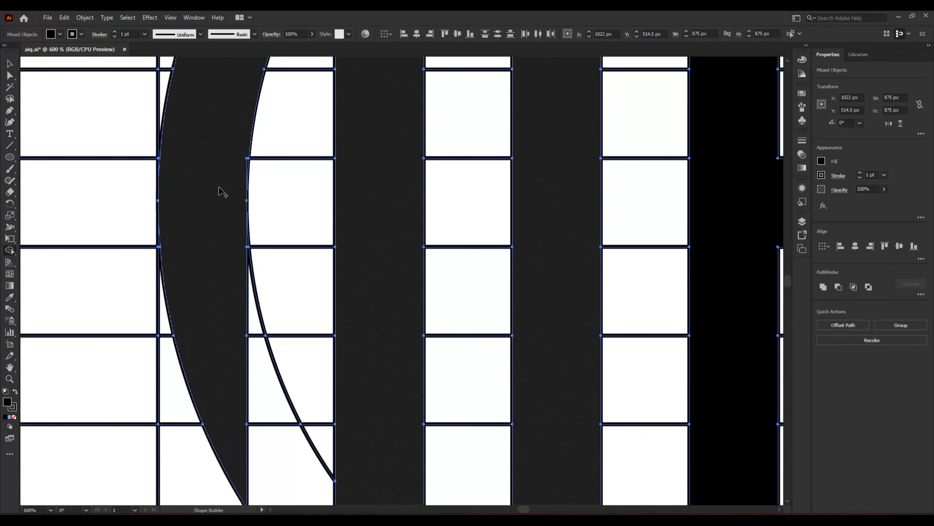
scroll(209, 260, "down", 1)
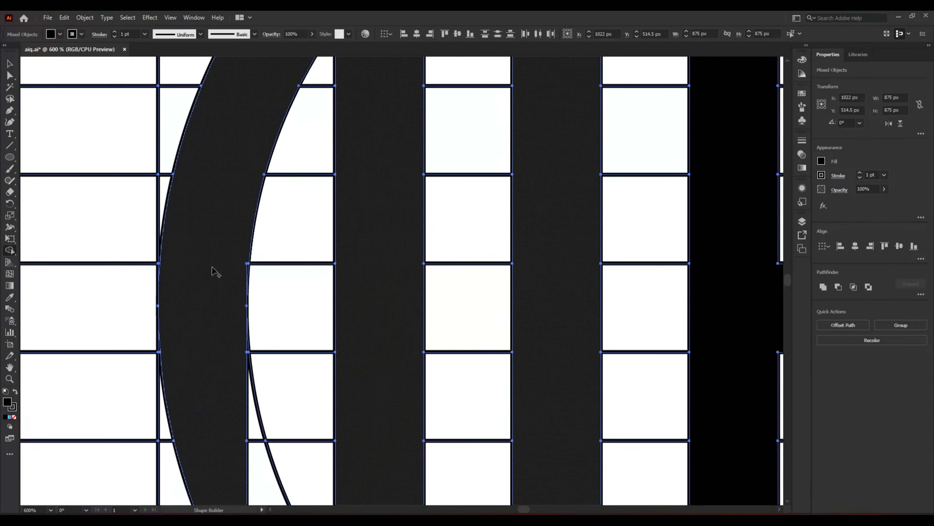
scroll(165, 345, "up", 3)
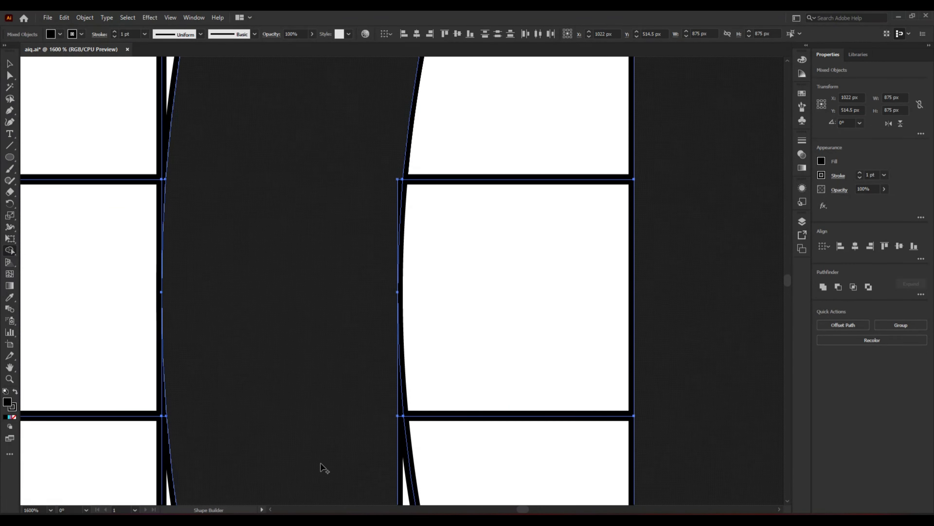
left_click_drag(391, 200, 400, 204)
scroll(324, 443, "down", 9)
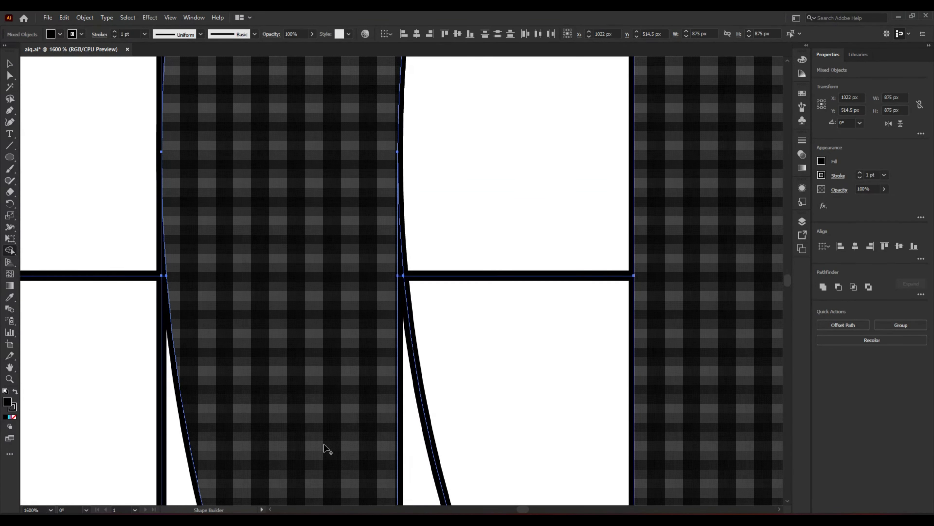
scroll(364, 451, "down", 6)
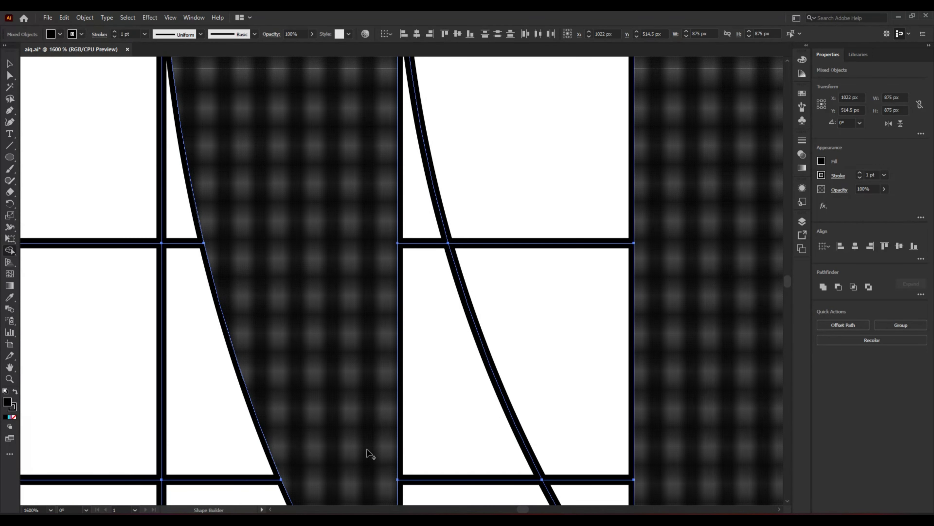
scroll(419, 391, "down", 6)
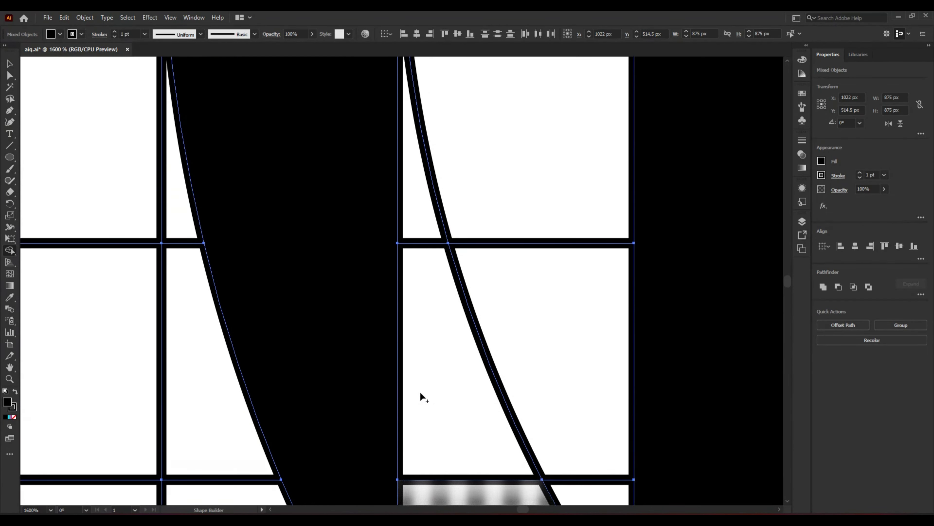
- Deselect everything and check whether the M, H and S can each be selected as one separate shape
key("ctrl+0")
key("v")
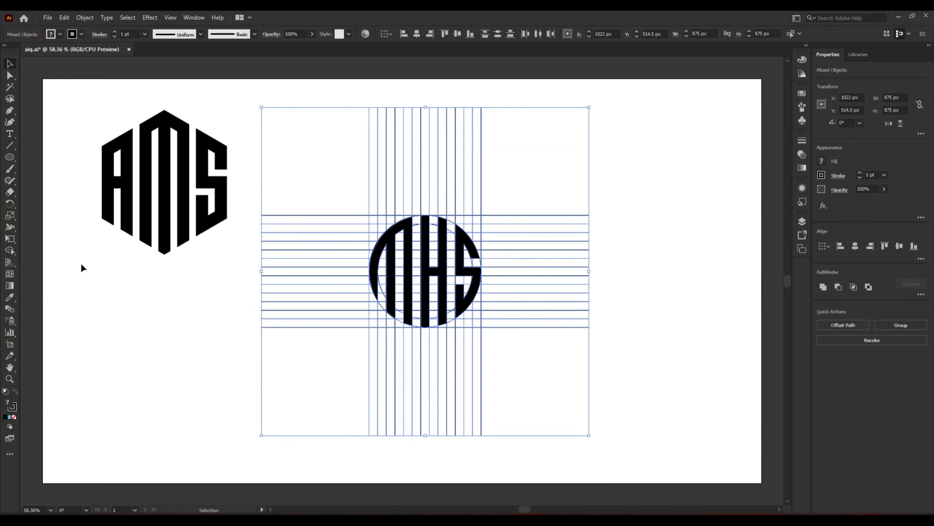
left_click(98, 66)
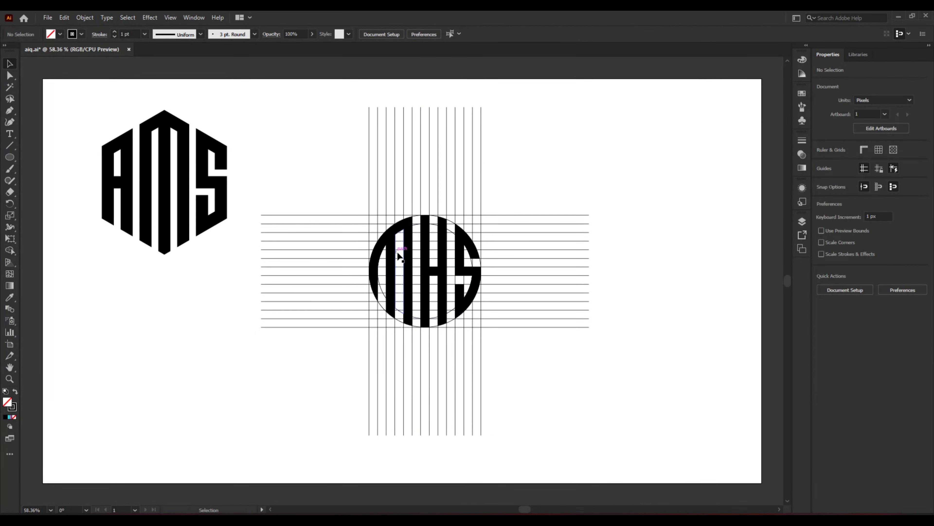
left_click(410, 262)
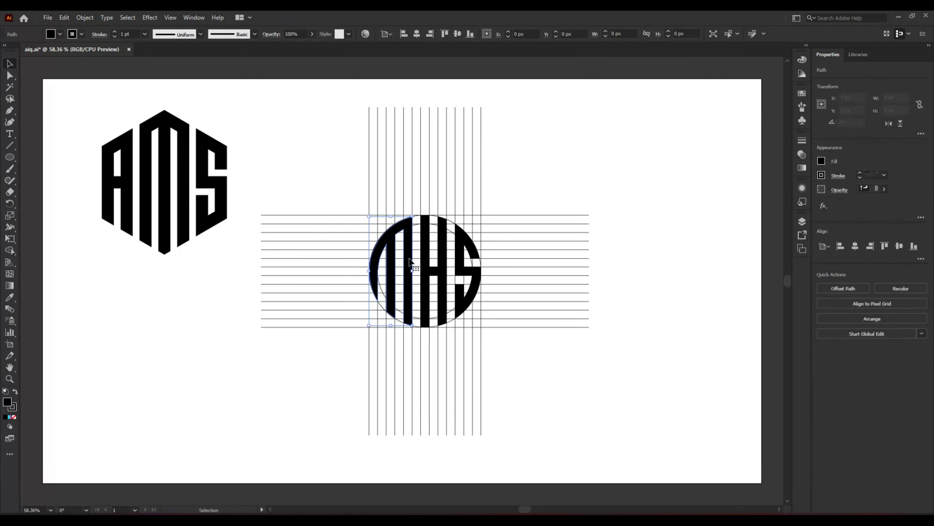
left_click(438, 289)
left_click(444, 272)
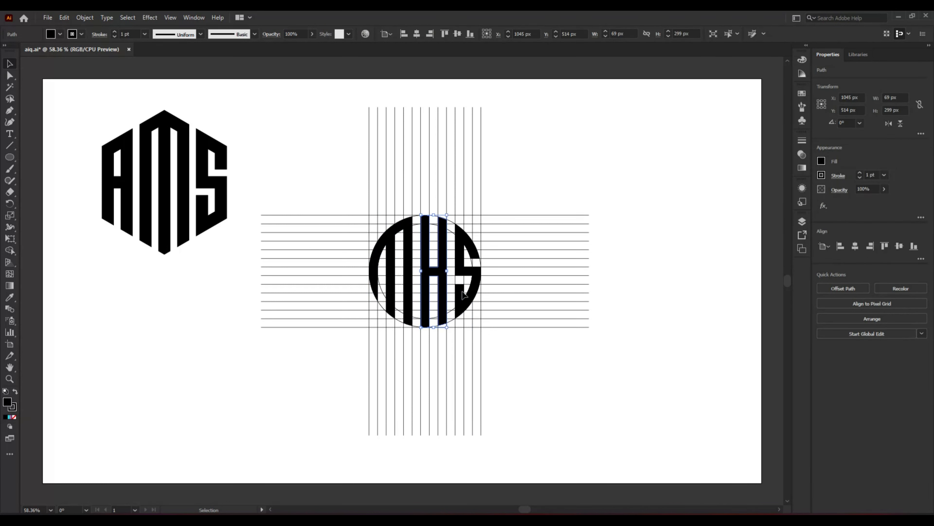
left_click(544, 384)
left_click(465, 294)
left_click(583, 411)
left_click(478, 274)
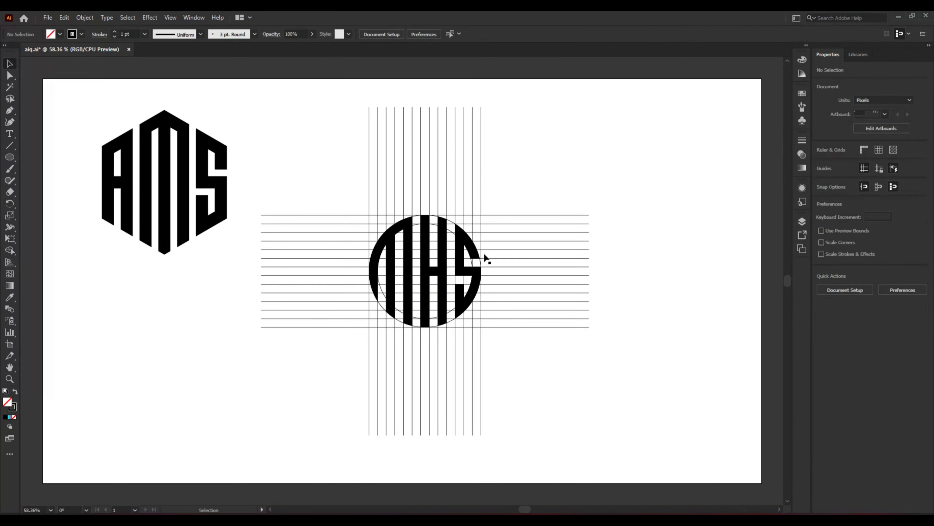
- Isolate the M, H and S by cutting them, deleting the remaining grid and circles, and pasting the letters back in front
left_click(433, 273, "shift")
left_click(429, 288, "shift")
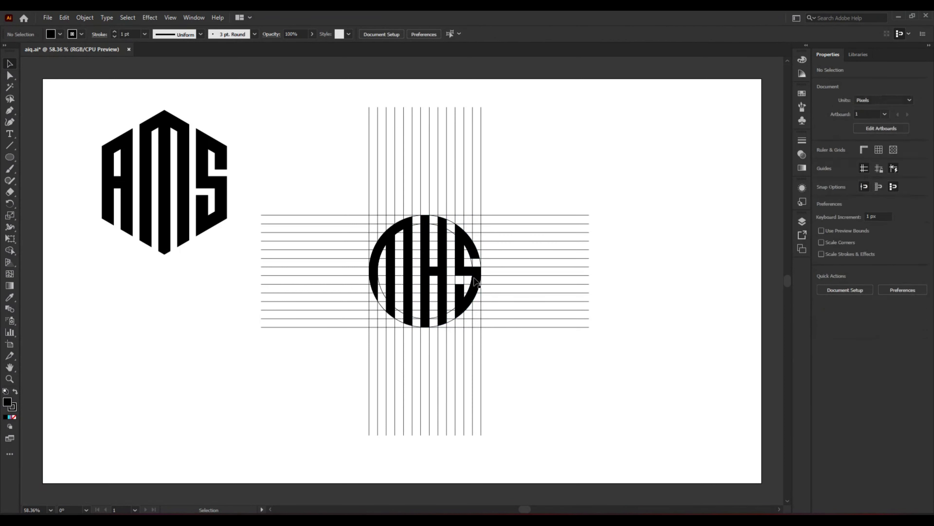
left_click(444, 278, "shift")
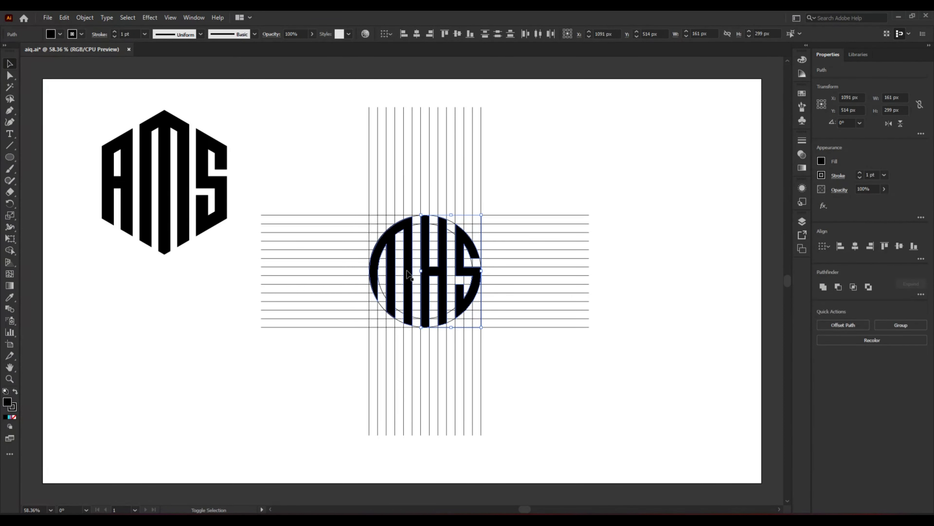
left_click(411, 273, "shift")
key("ctrl+x")
left_click_drag(333, 185, 532, 399)
key("Delete")
key("ctrl+f")
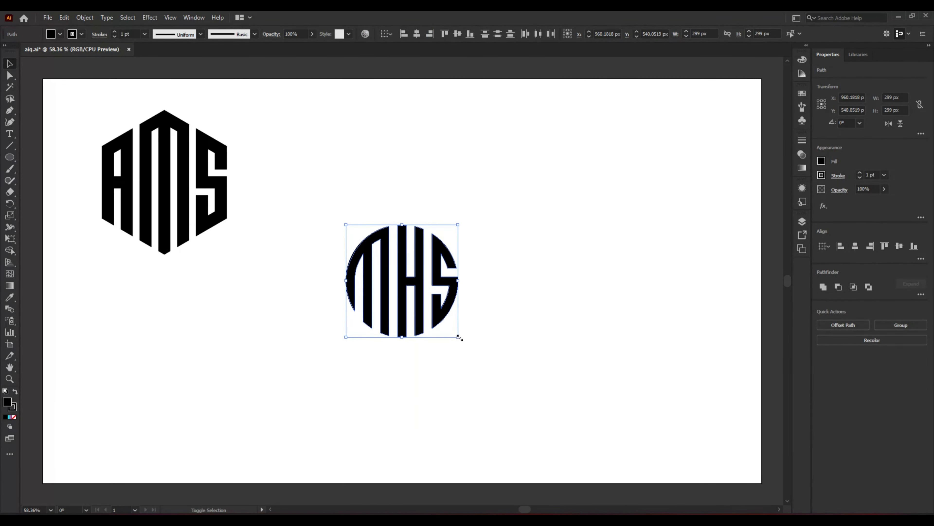
- Scale the MHS monogram up proportionally to about 380 px wide and set its stroke to 8 pt
left_click_drag(458, 337, 474, 353)
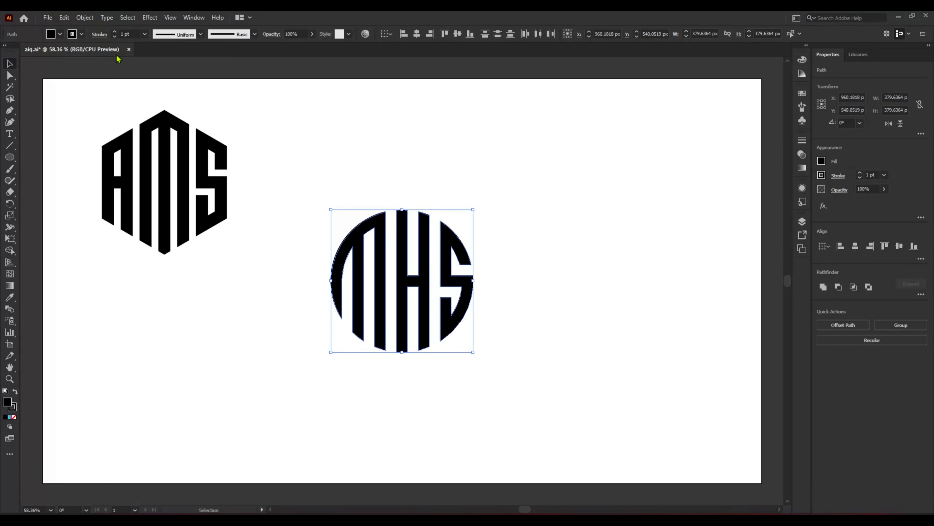
left_click(239, 309)
left_click_drag(311, 202, 492, 364)
left_click(115, 32)
left_click(114, 32)
left_click(115, 32)
left_click(115, 32)
left_click(115, 32)
left_click(115, 32)
left_click(115, 32)
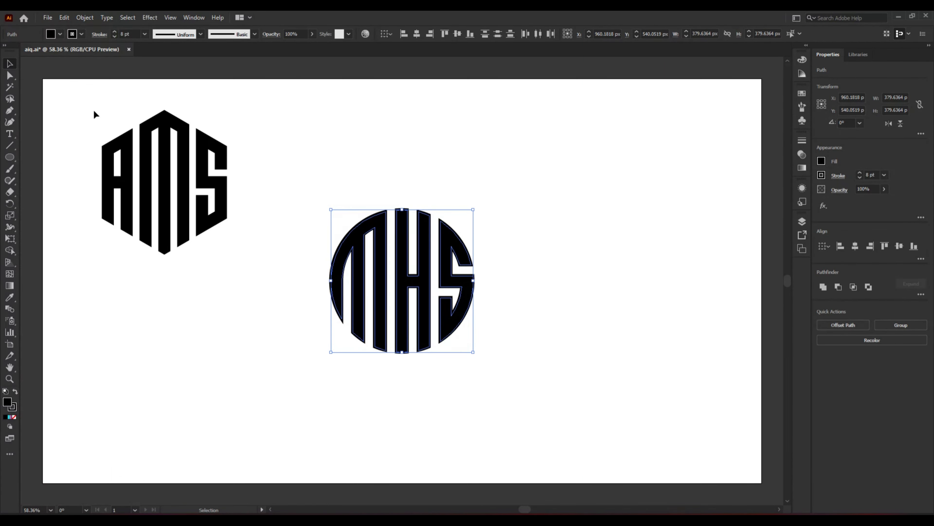
- Expand the MHS monogram's fills and strokes into plain filled shapes
left_click(84, 17)
left_click(146, 133)
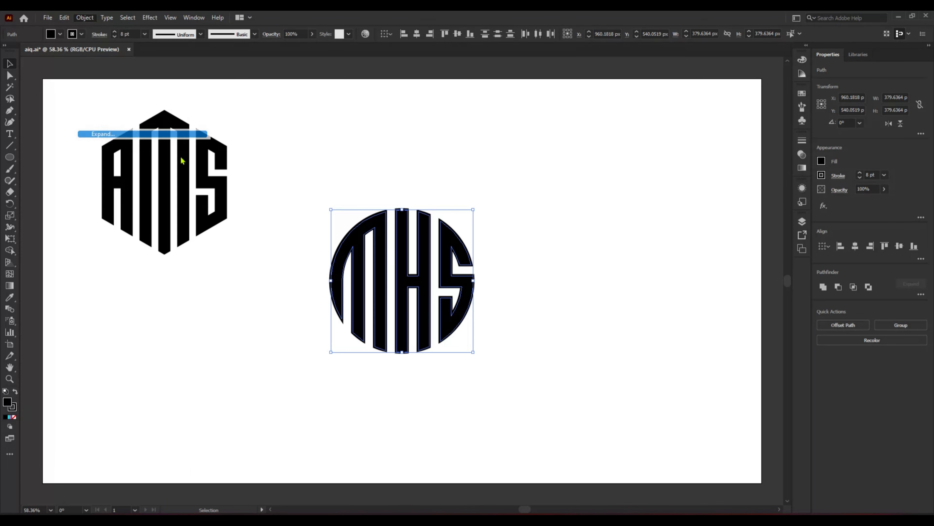
left_click(134, 245)
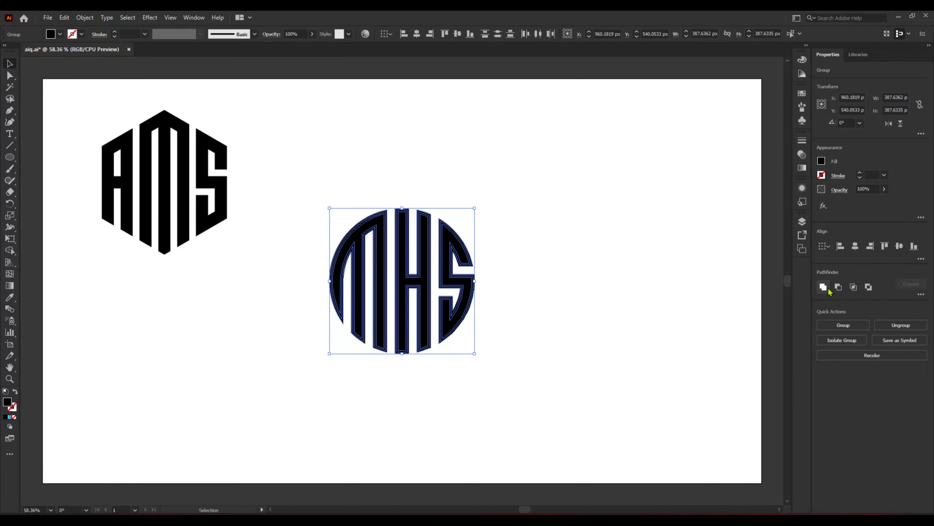